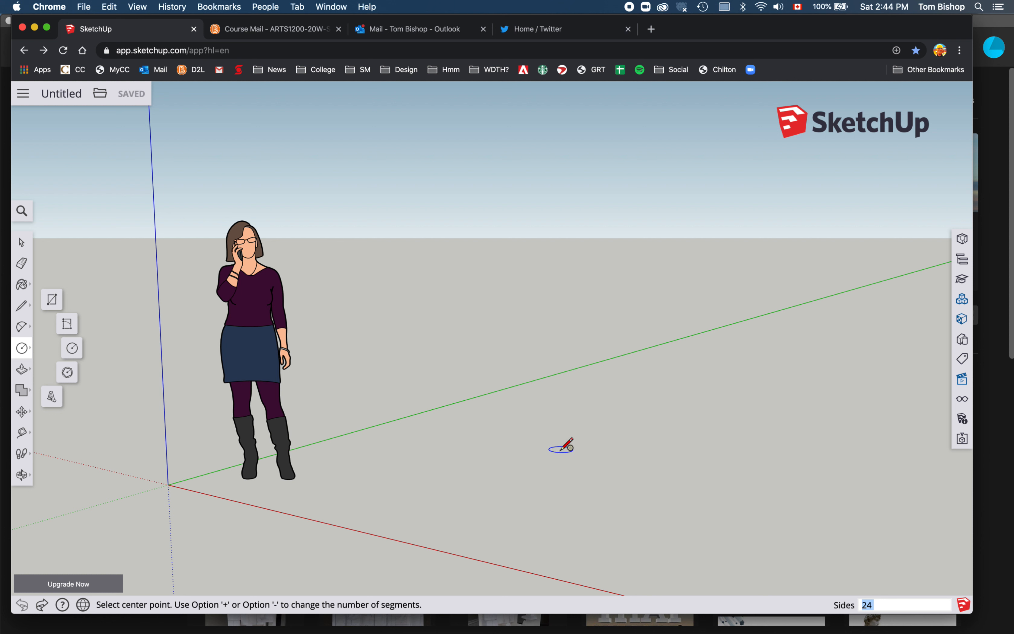
# - Draw a circle with a 6-inch radius on the ground to the right of the standing figure
pyautogui.click(561, 449)
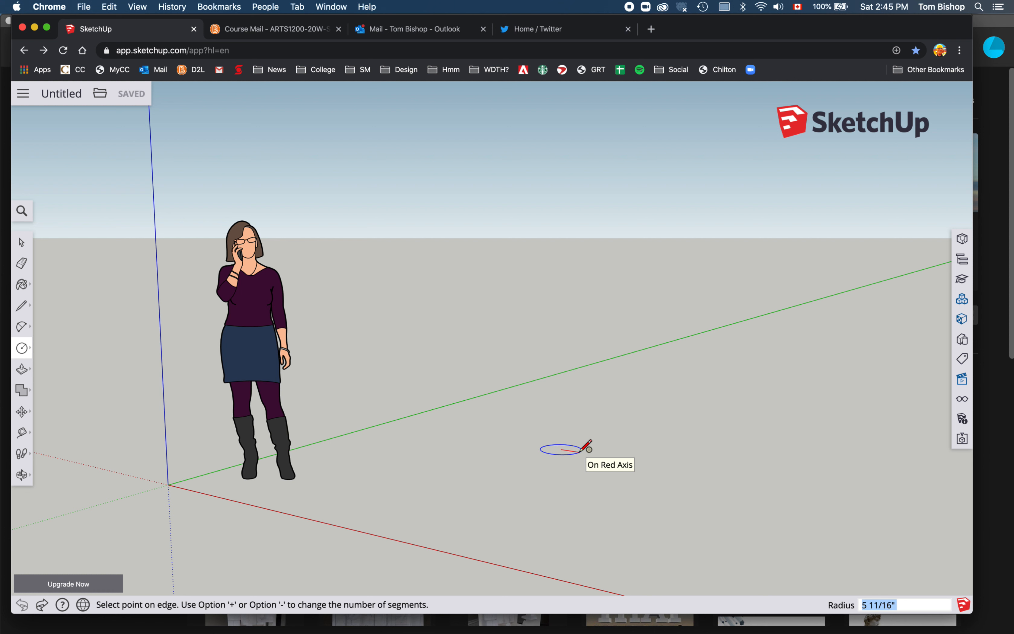
pyautogui.click(581, 450)
pyautogui.write('6')
pyautogui.press('Return')
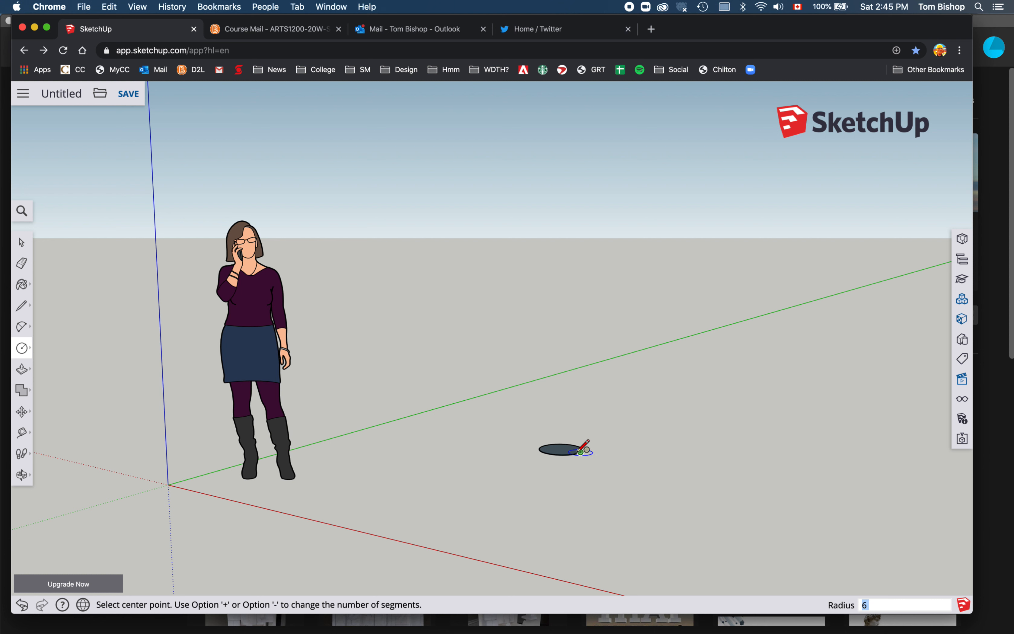
pyautogui.click(562, 451)
pyautogui.scroll(5, 562, 451)
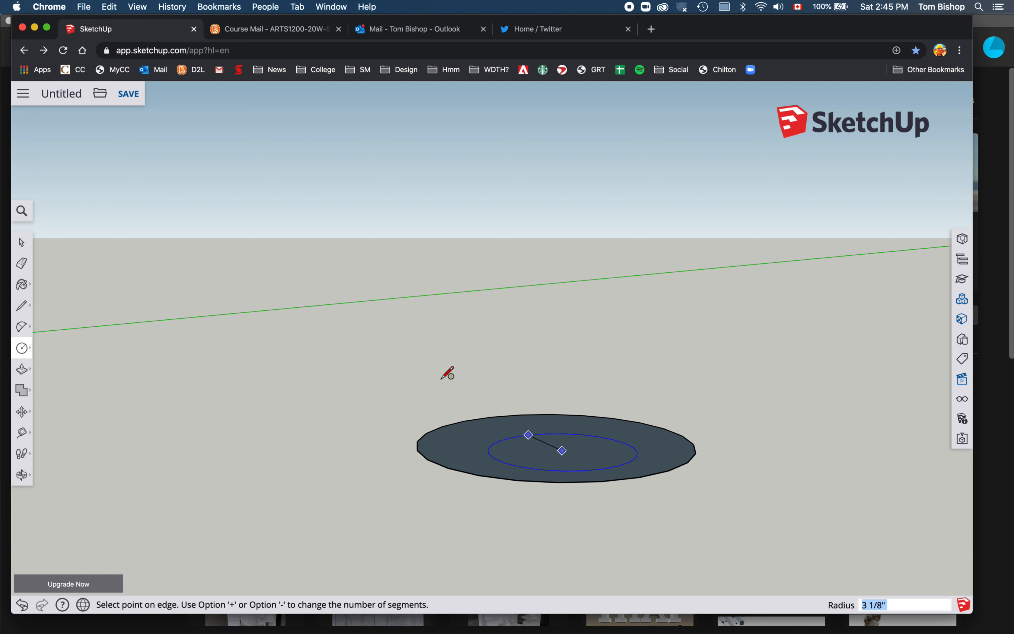
pyautogui.press('Escape')
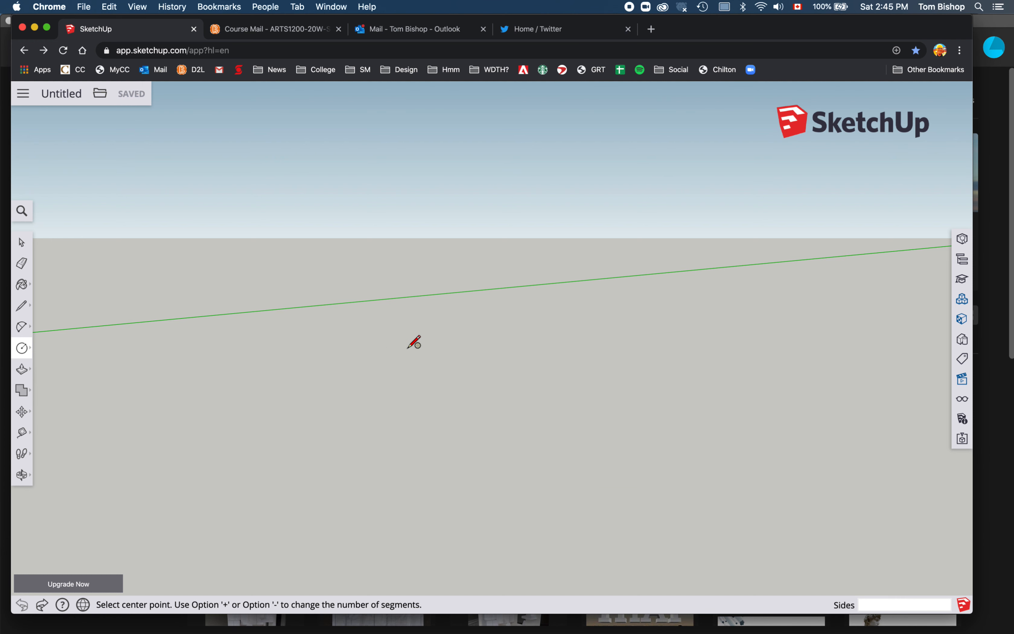
pyautogui.click(42, 604)
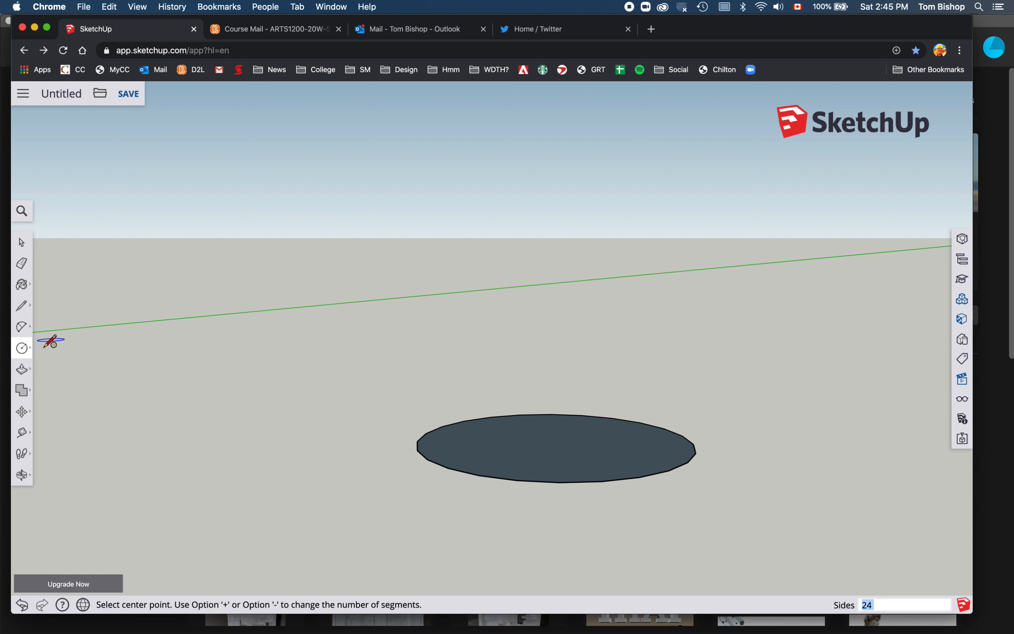
# - Extrude the circle upward 2 inches into a low cylinder with Push/Pull
pyautogui.click(22, 370)
pyautogui.moveTo(469, 452); pyautogui.dragTo(470, 425)
pyautogui.write('2')
pyautogui.press('Return')
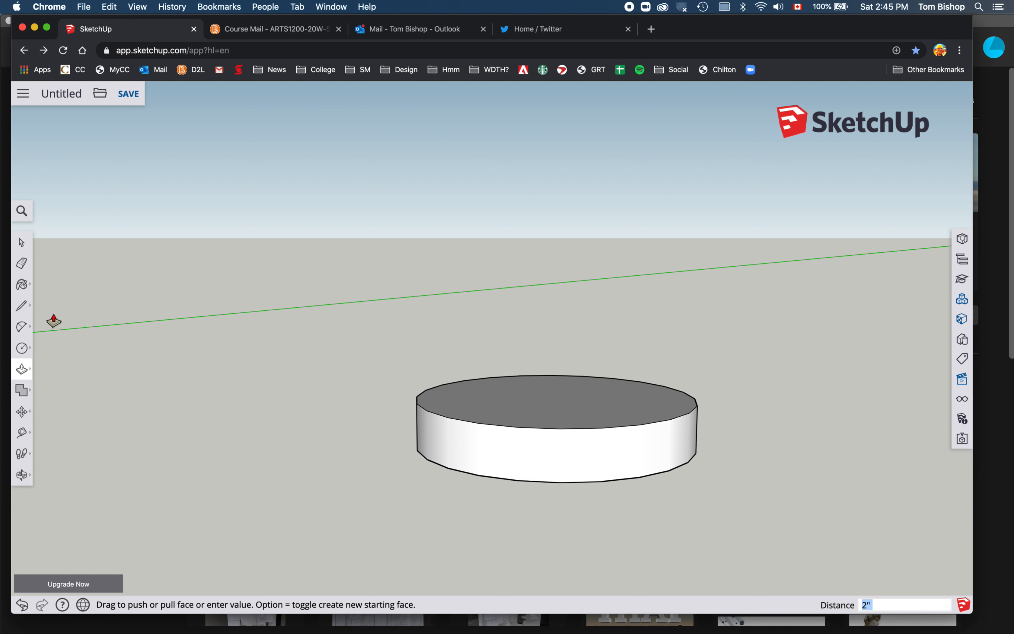
# - Draw a line across the cylinder's top face, from its front edge to the opposite rim point, splitting it in half
pyautogui.click(21, 305)
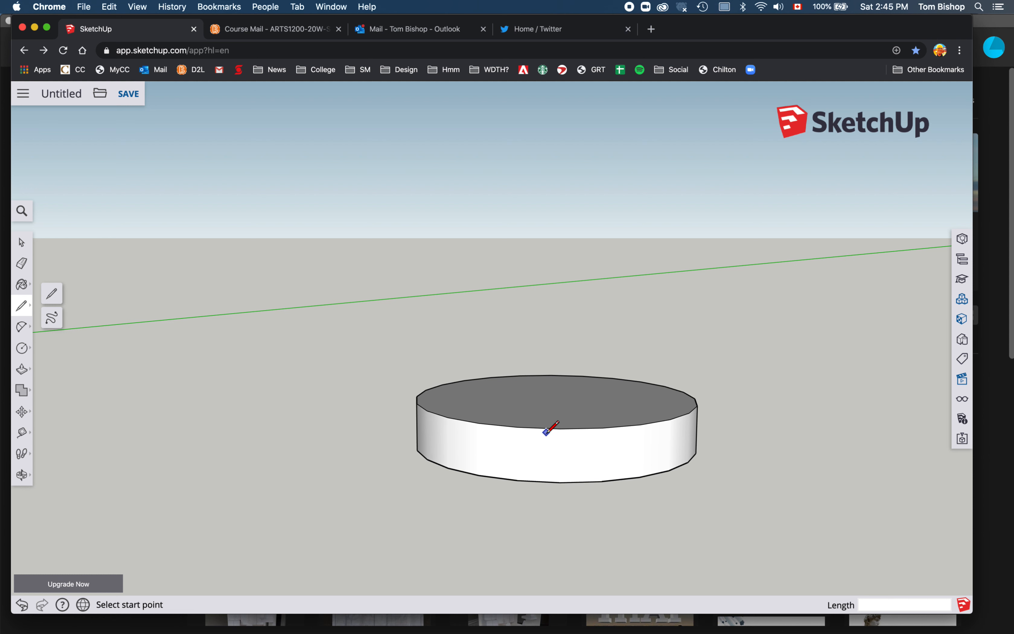
pyautogui.click(581, 428)
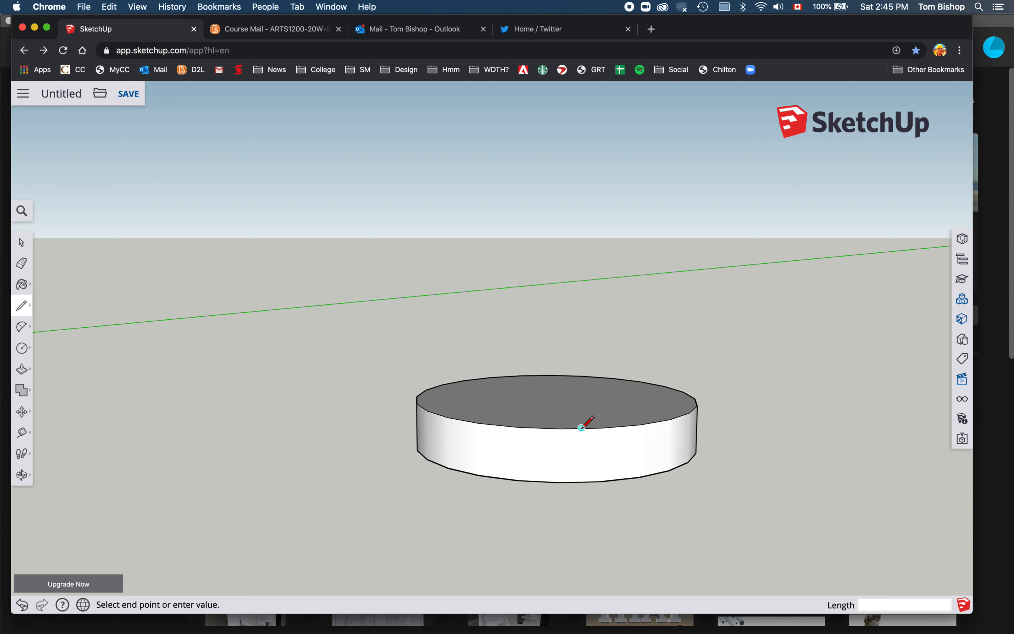
pyautogui.click(536, 375)
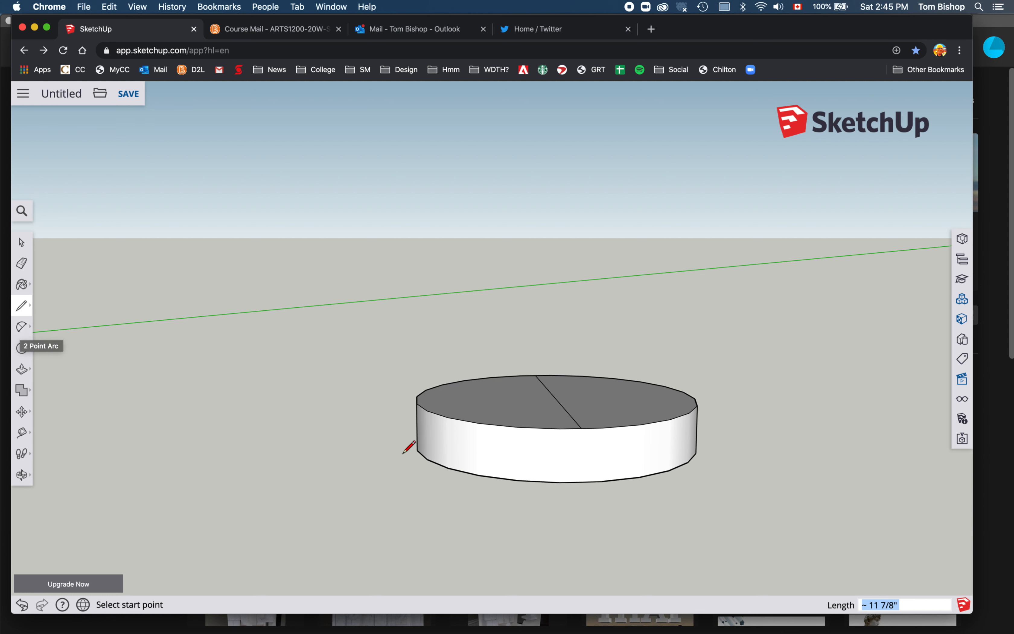
# - Draw an upright 2 Point Arc between the dividing line's endpoints, bulging 4 inches along the blue axis
pyautogui.click(21, 327)
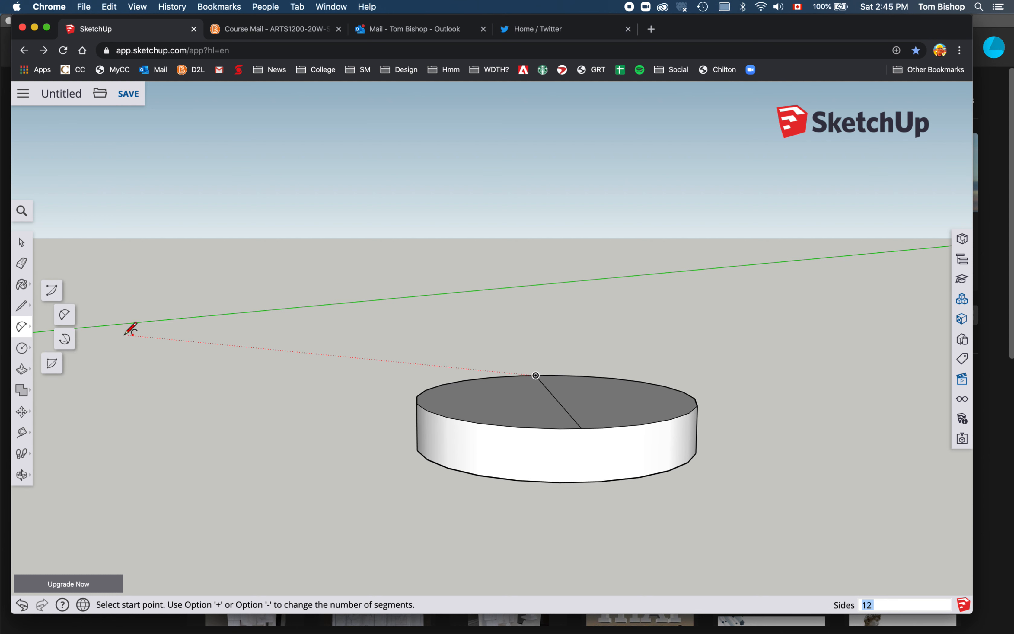
pyautogui.click(67, 315)
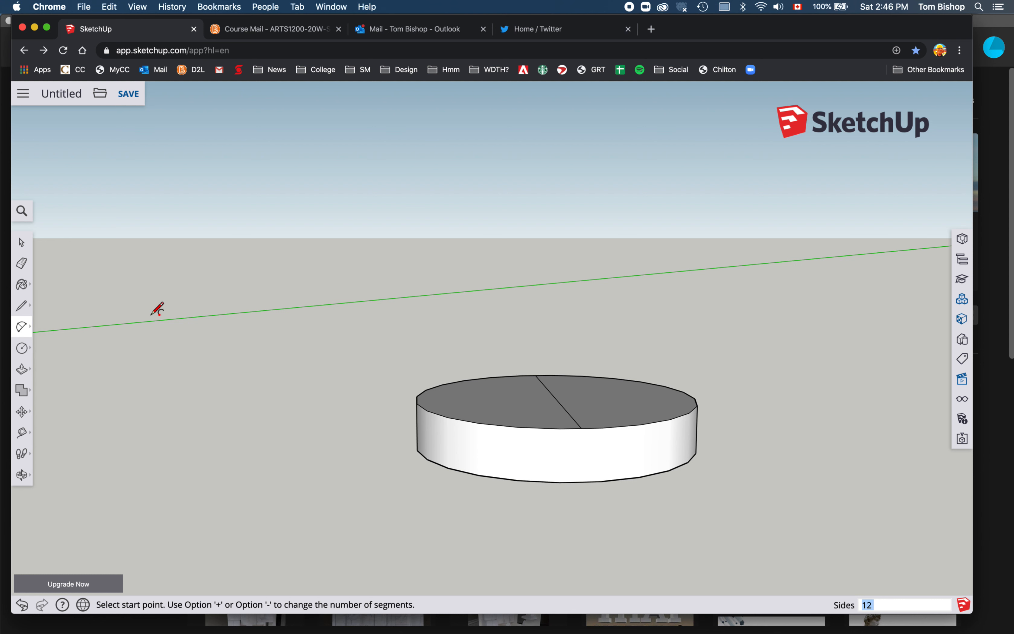
pyautogui.click(536, 375)
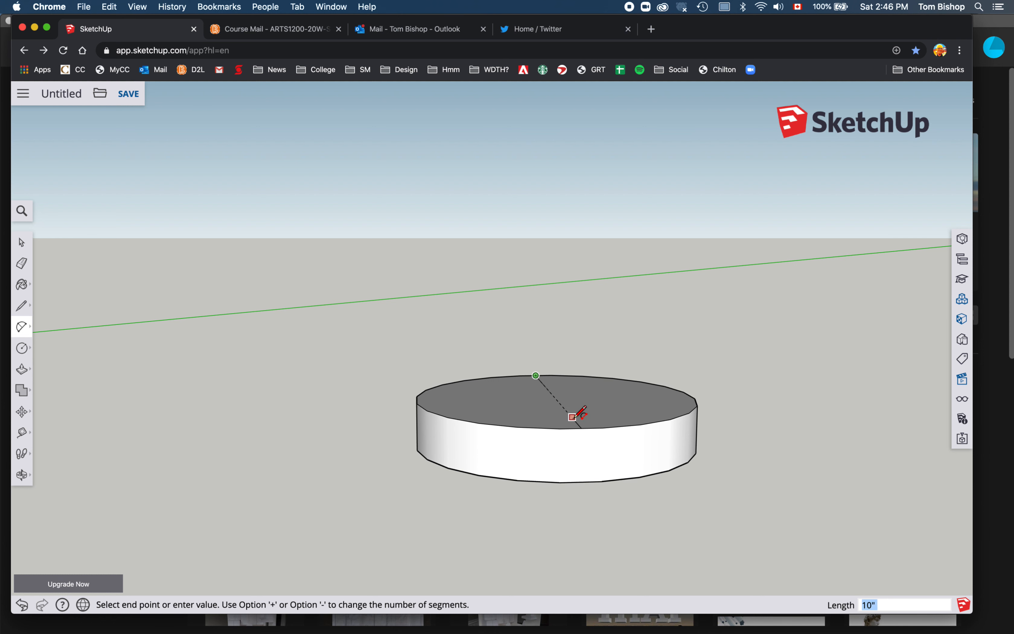
pyautogui.click(582, 428)
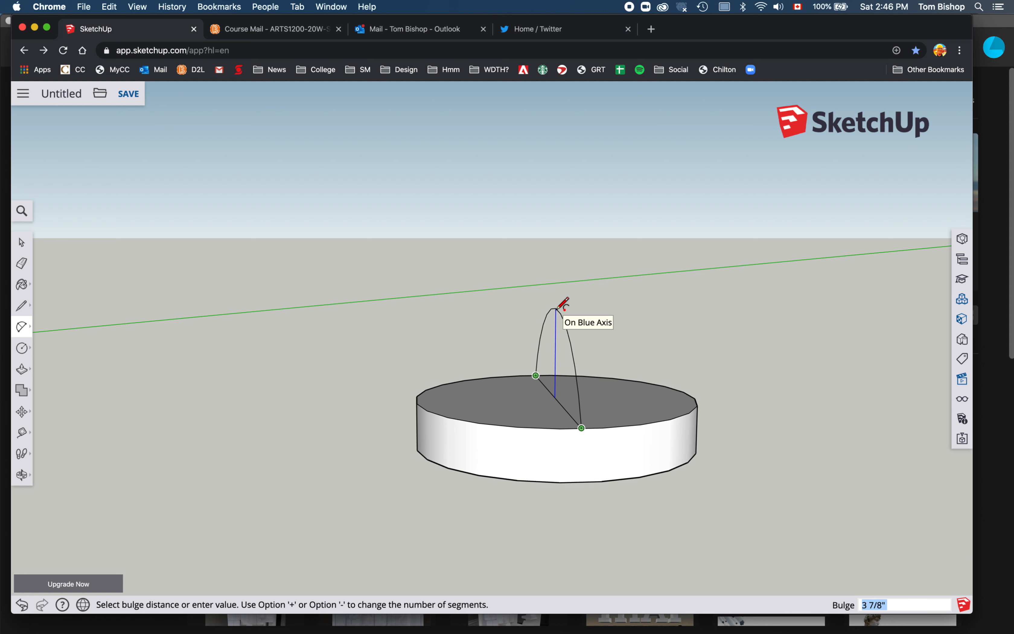
pyautogui.click(558, 309)
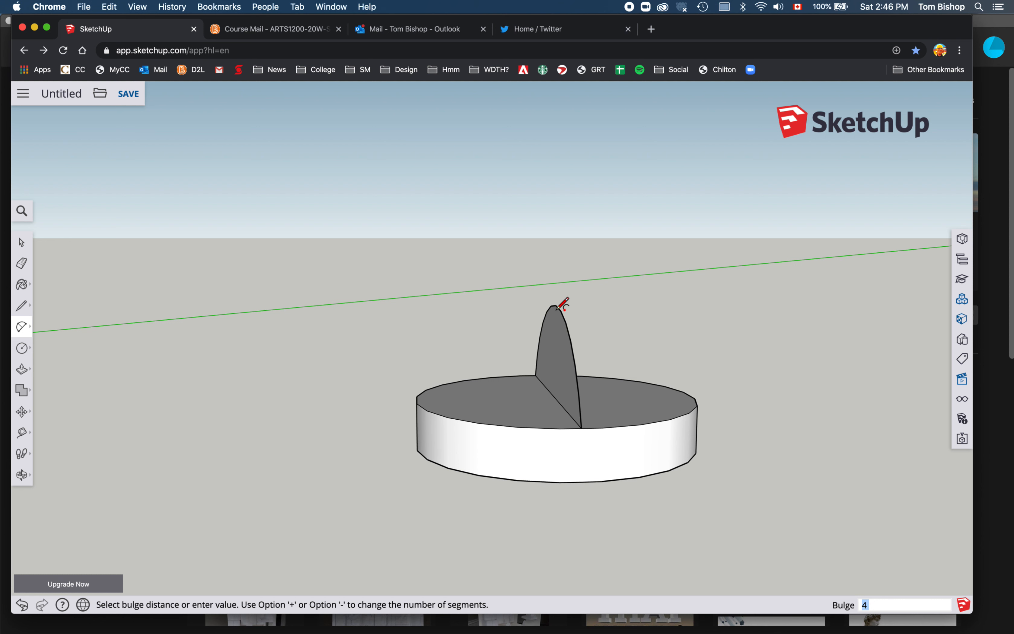
# - Try to preselect both halves of the cylinder's top rim as the path for Follow Me
pyautogui.click(23, 370)
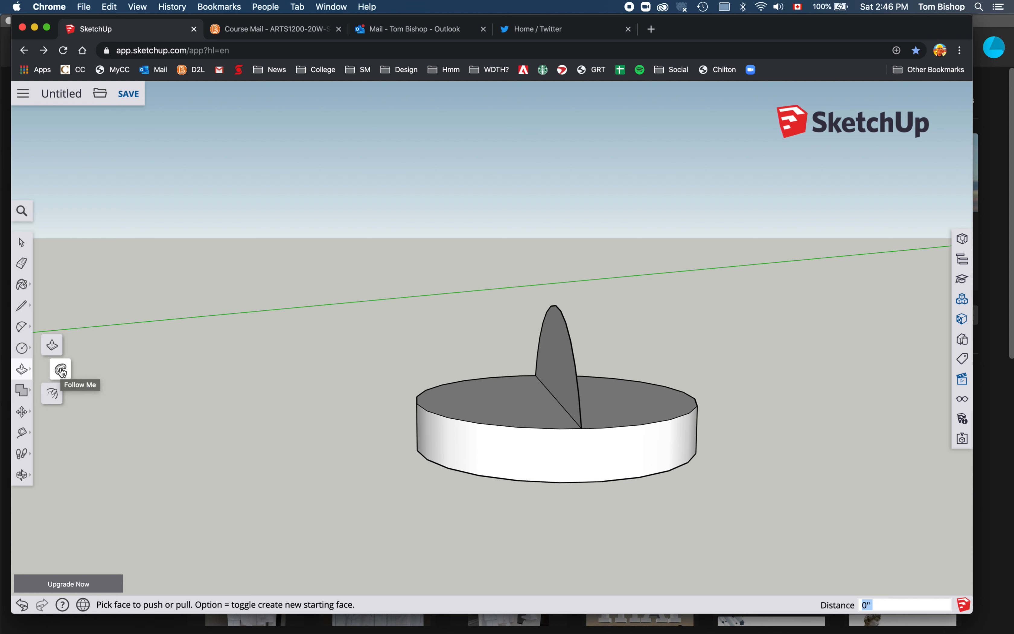
pyautogui.click(20, 245)
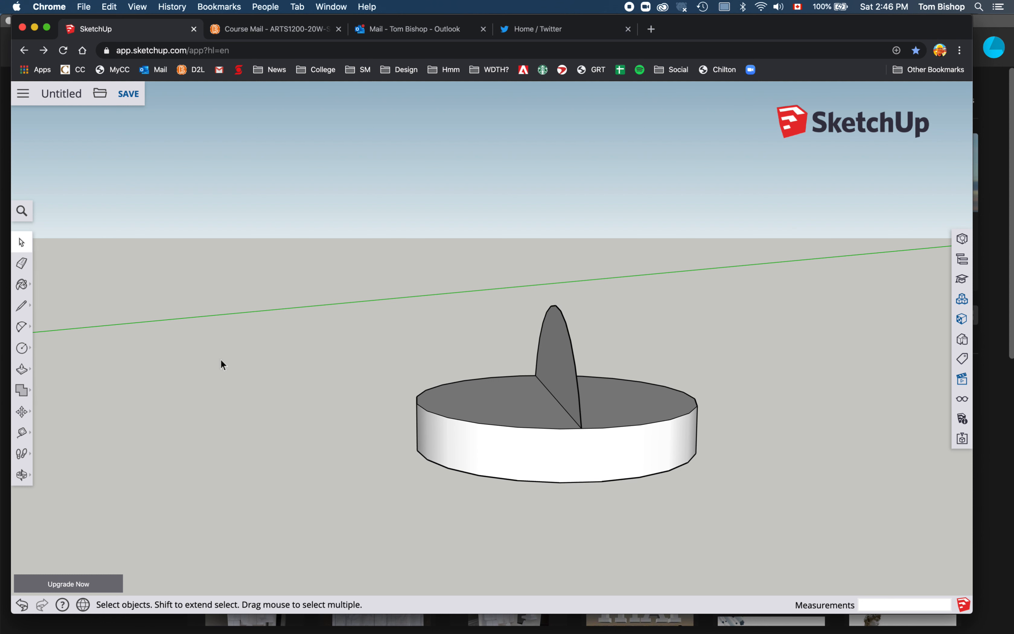
pyautogui.click(449, 416)
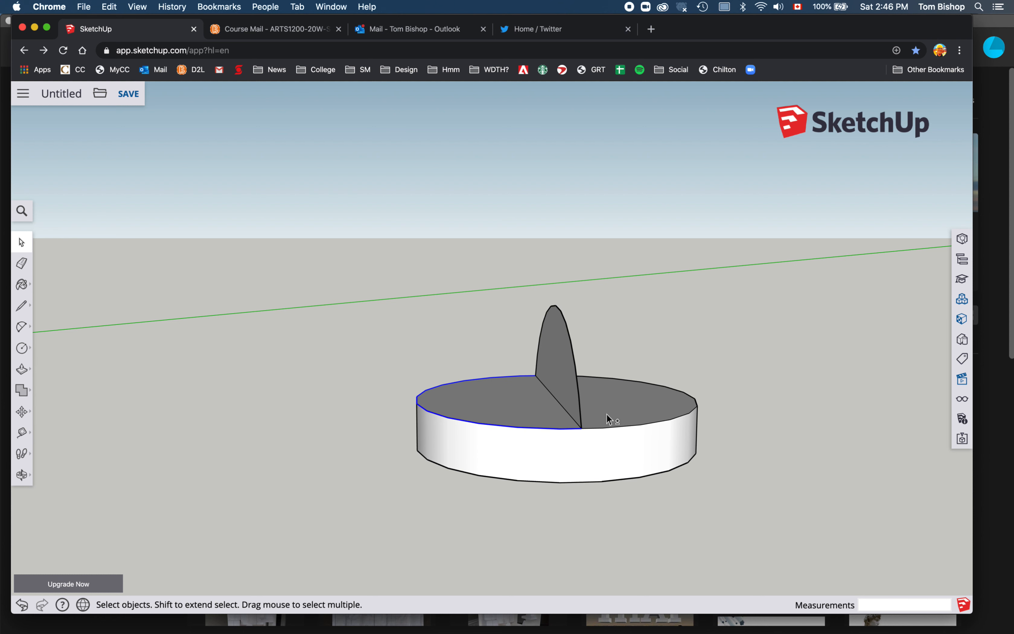
pyautogui.keyDown('shift'); pyautogui.click(622, 427); pyautogui.keyUp('shift')
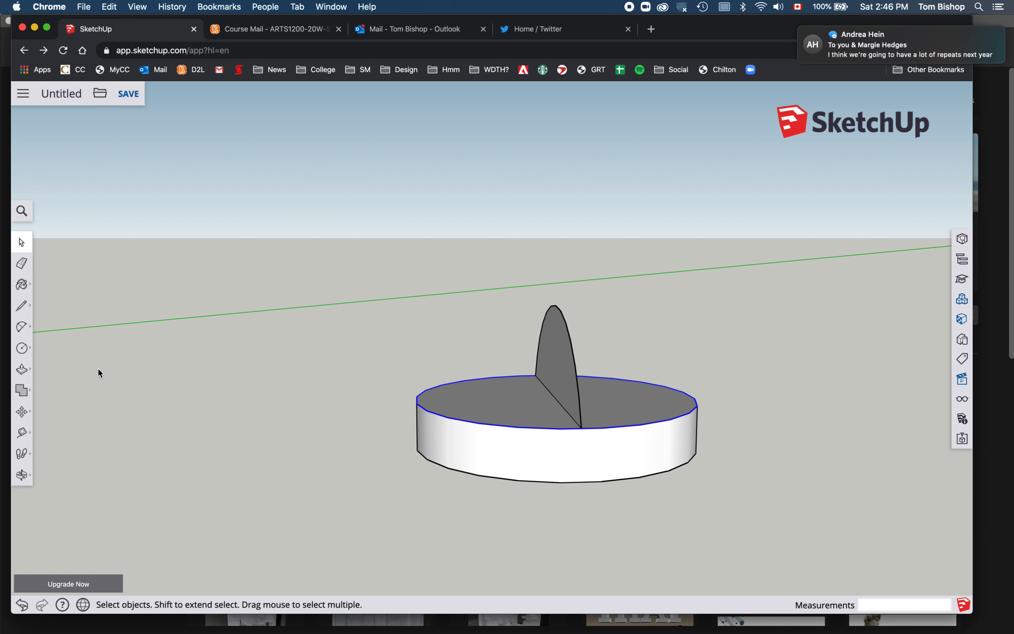
pyautogui.click(21, 370)
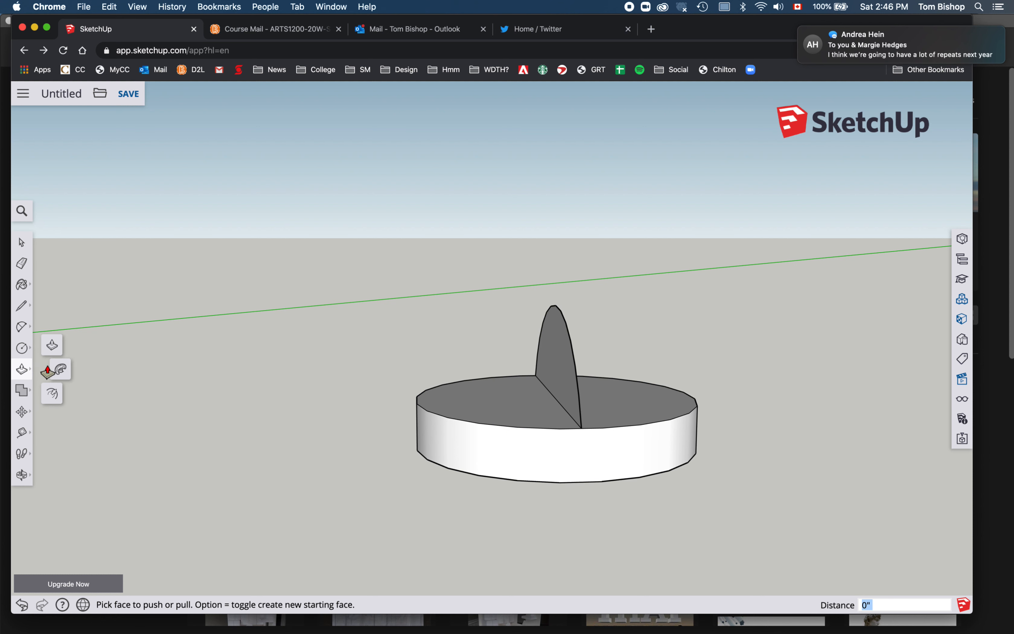
pyautogui.click(61, 369)
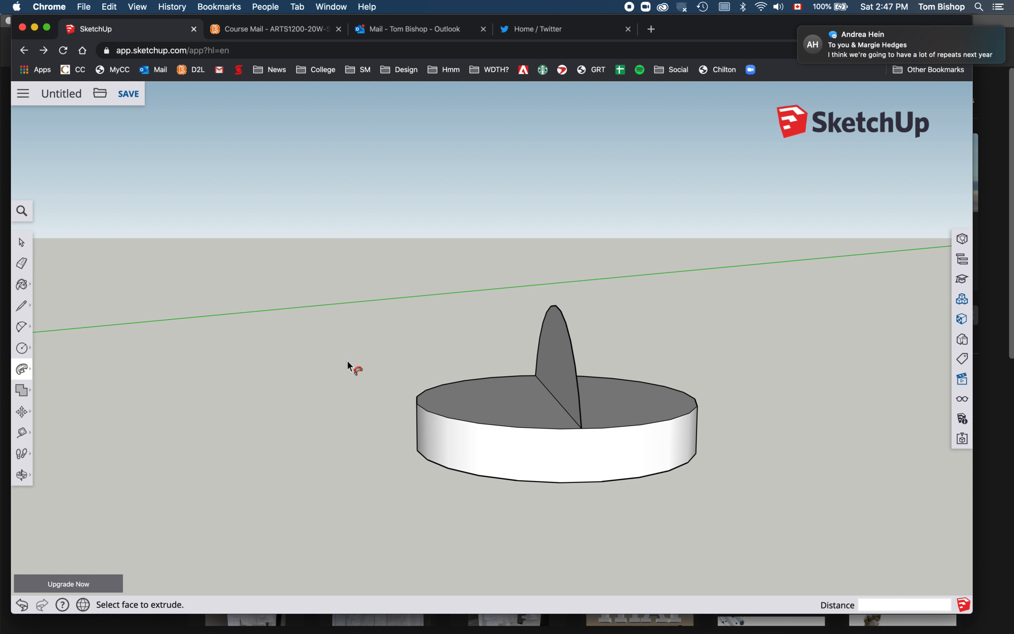
# - Select both halves of the cylinder's top rim and sweep the upright arc face around them with Follow Me to form a dome
pyautogui.press('space')
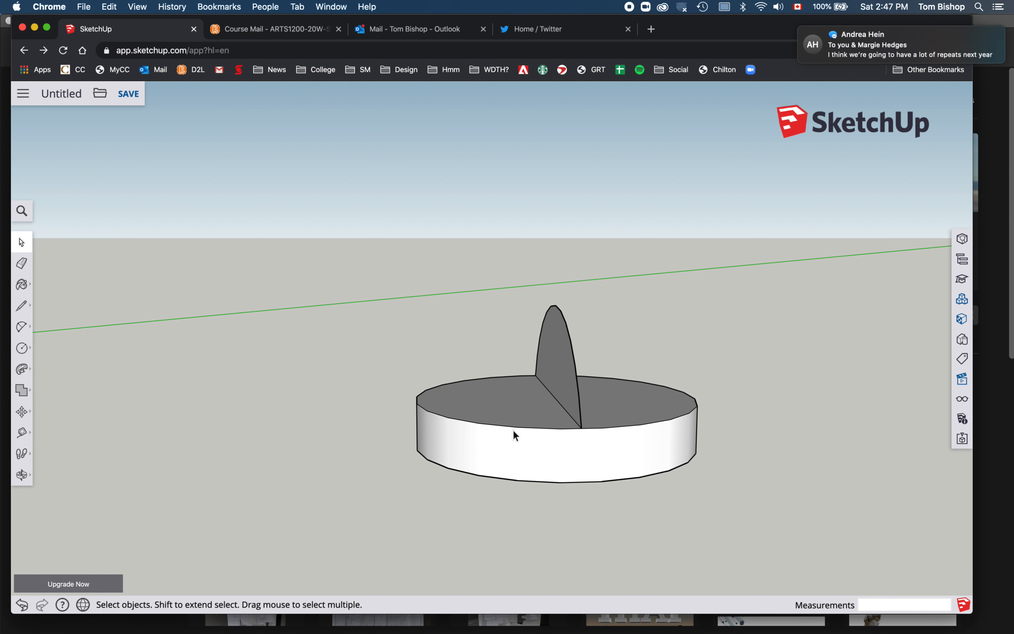
pyautogui.click(518, 426)
pyautogui.keyDown('shift'); pyautogui.click(614, 428); pyautogui.keyUp('shift')
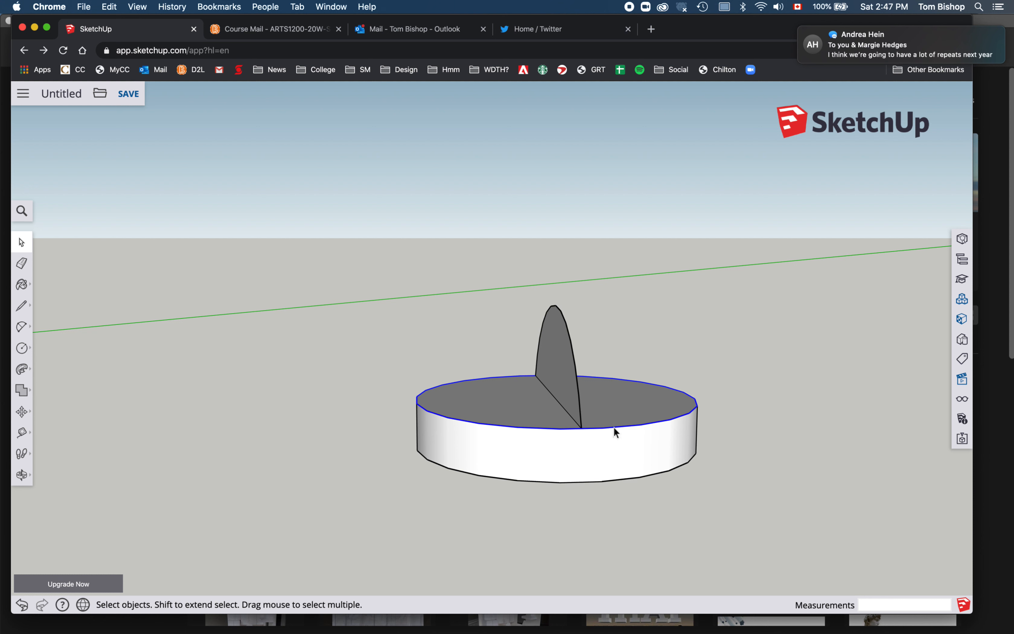
pyautogui.click(22, 369)
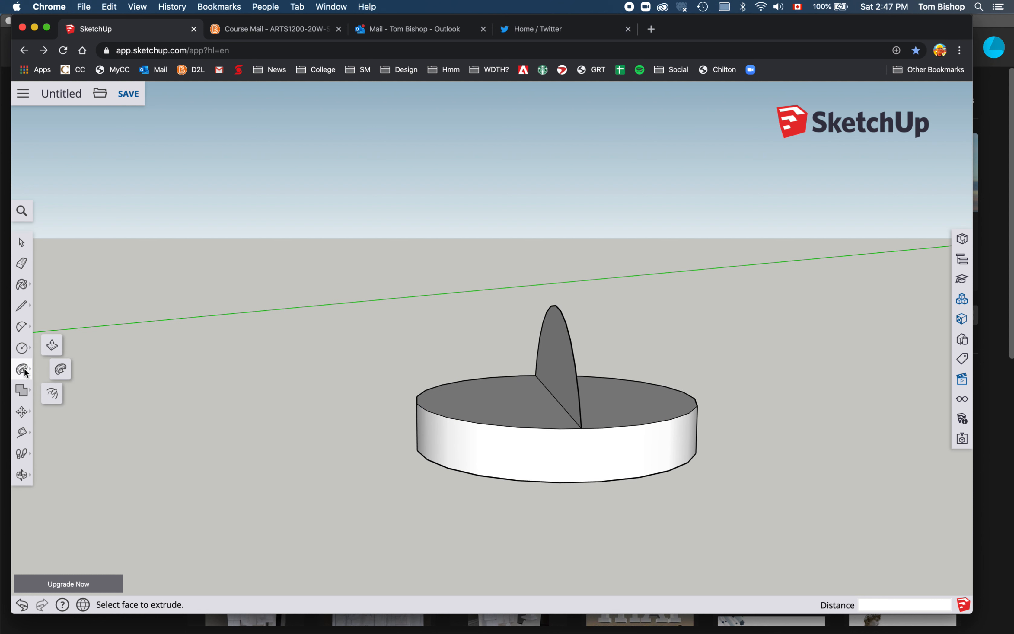
pyautogui.click(565, 357)
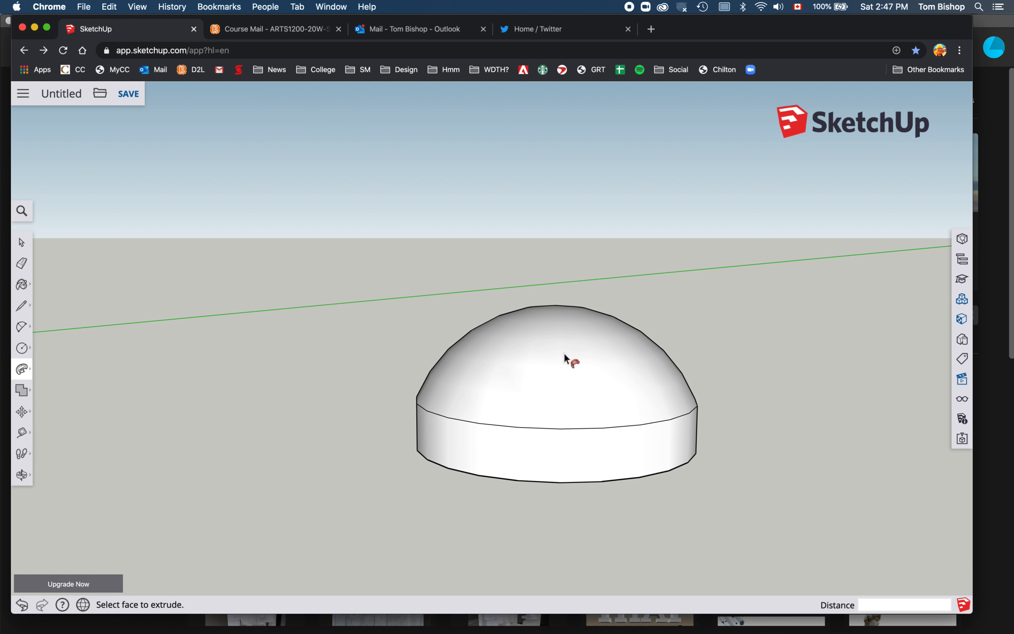
# - Inspect the dome by orbiting around it to view it from above at different distances
pyautogui.click(21, 474)
pyautogui.moveTo(513, 423); pyautogui.dragTo(497, 620)
pyautogui.moveTo(569, 415); pyautogui.dragTo(541, 582)
pyautogui.moveTo(563, 420)
pyautogui.mouseDown()
pyautogui.moveTo(560, 480)
pyautogui.moveTo(569, 288)
pyautogui.moveTo(546, 433)
pyautogui.moveTo(547, 410)
pyautogui.mouseUp()
pyautogui.scroll(5, 546, 411)
pyautogui.scroll(-10, 546, 410)
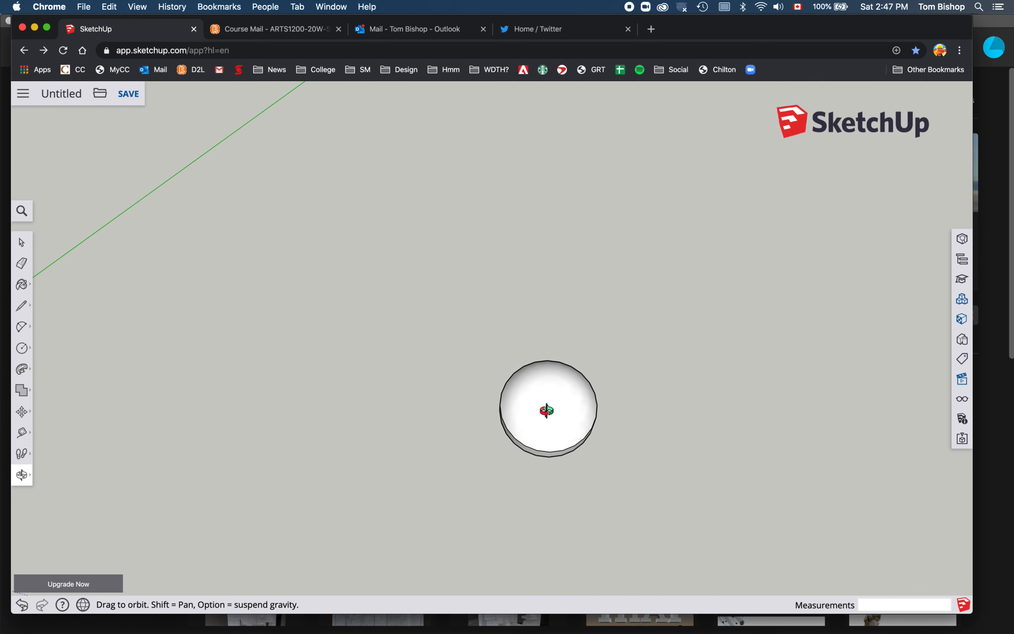
# - Examine the dome in several standard views, including isometric views, and finish in the top view
pyautogui.click(961, 387)
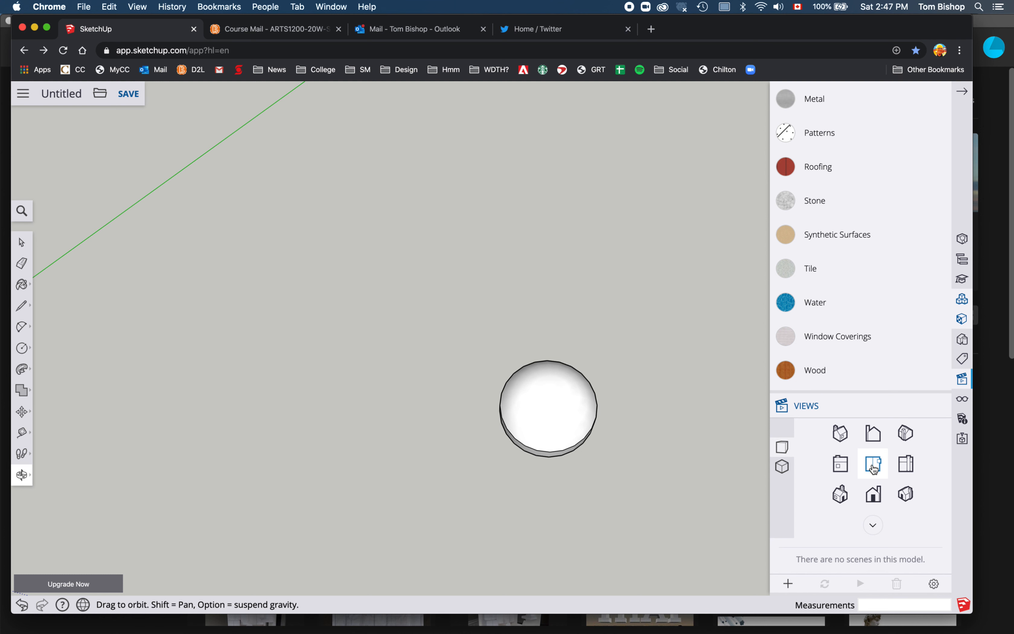
pyautogui.click(844, 445)
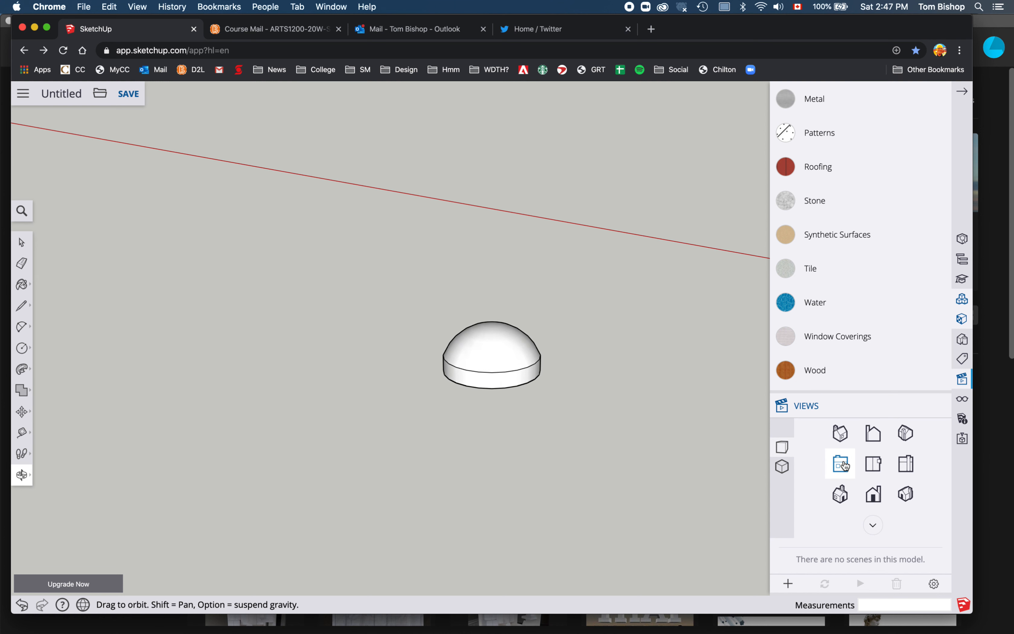
pyautogui.click(844, 464)
pyautogui.click(874, 464)
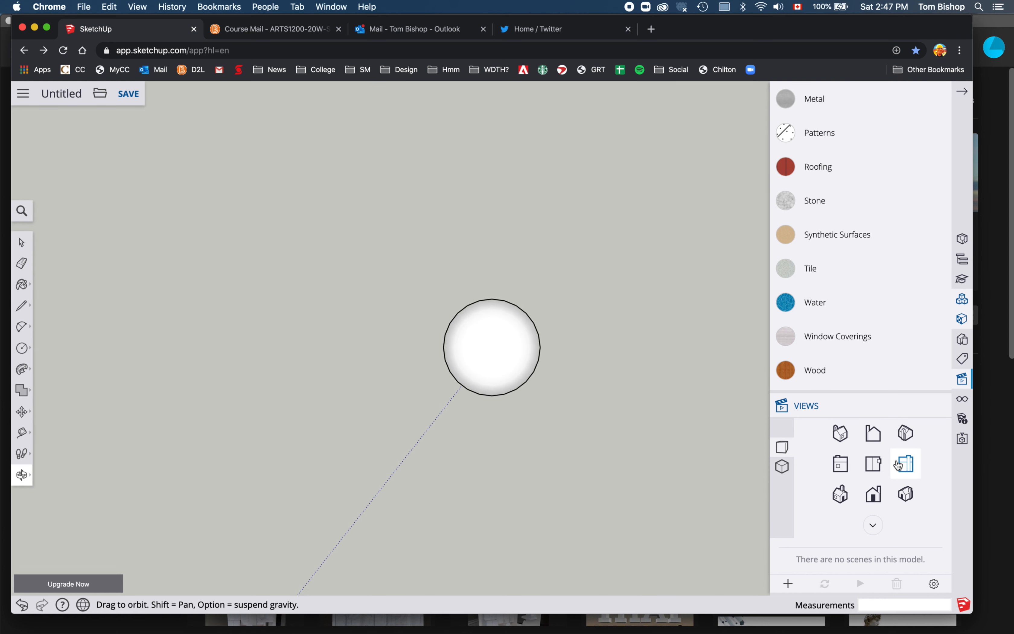
pyautogui.click(907, 463)
pyautogui.click(906, 494)
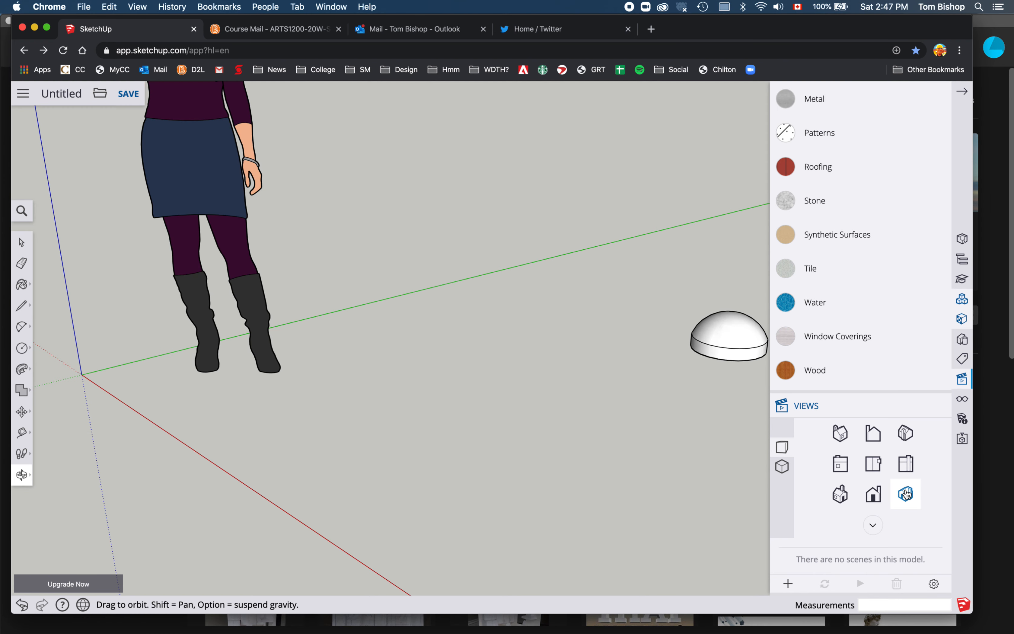
pyautogui.click(874, 464)
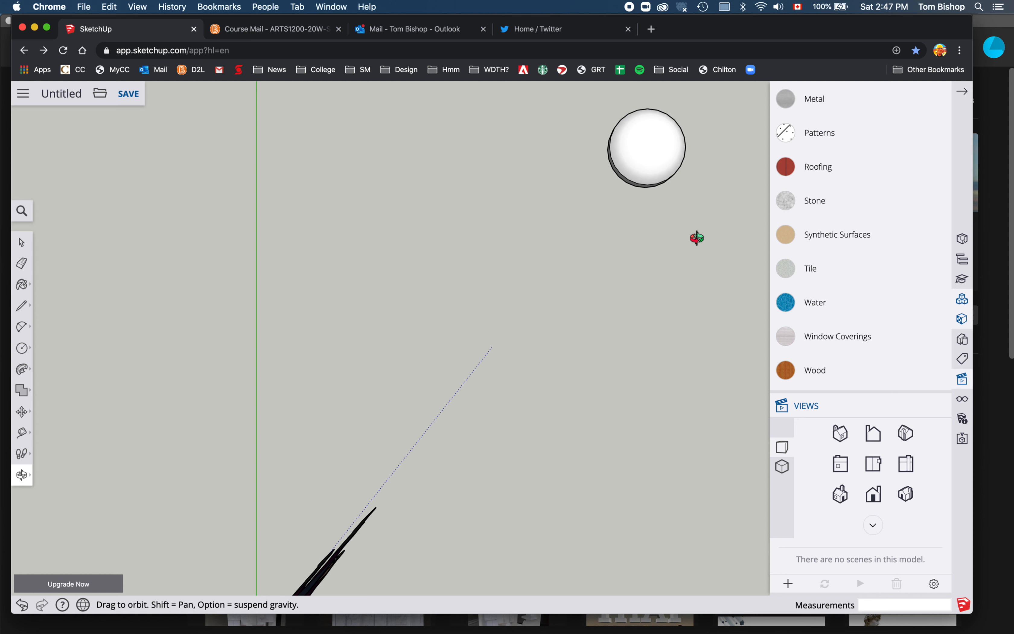
# - Compare the dome's top view in parallel projection with perspective, finish in perspective, and close the view settings
pyautogui.moveTo(697, 238); pyautogui.dragTo(584, 292)
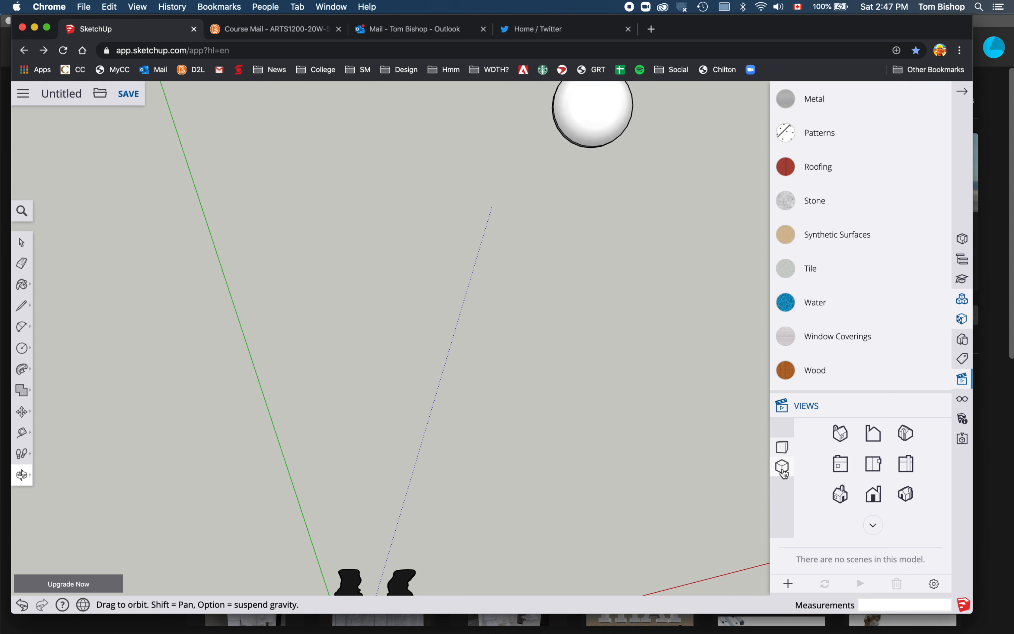
pyautogui.click(782, 467)
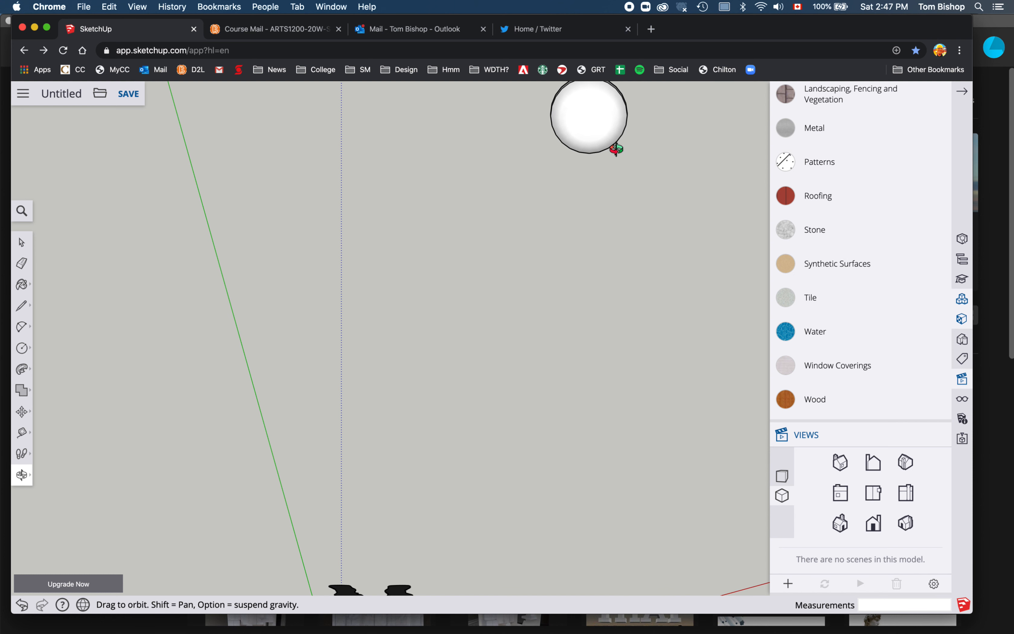
pyautogui.click(874, 494)
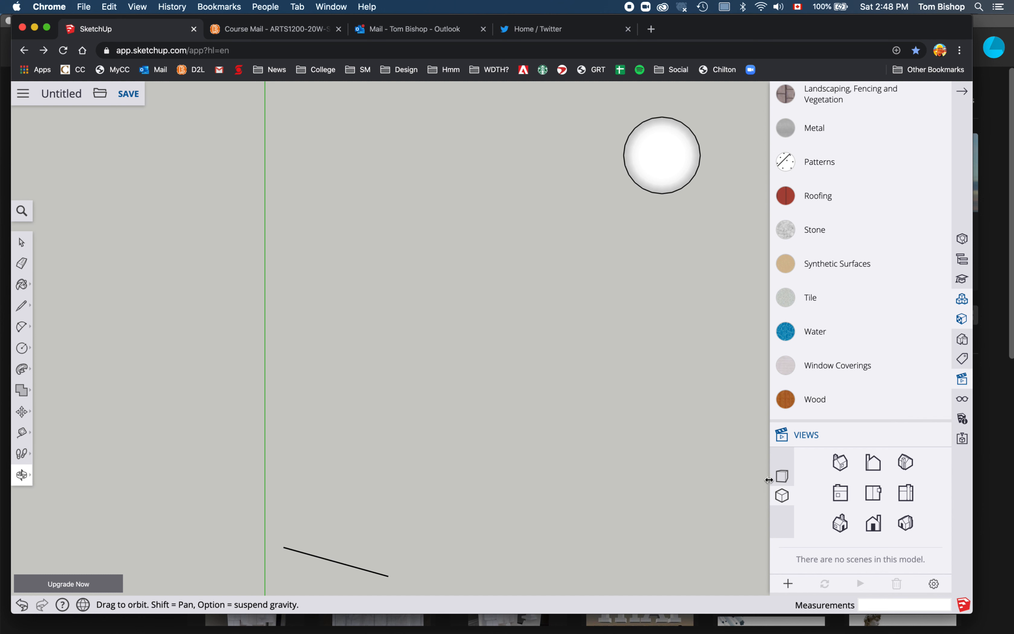
pyautogui.click(784, 480)
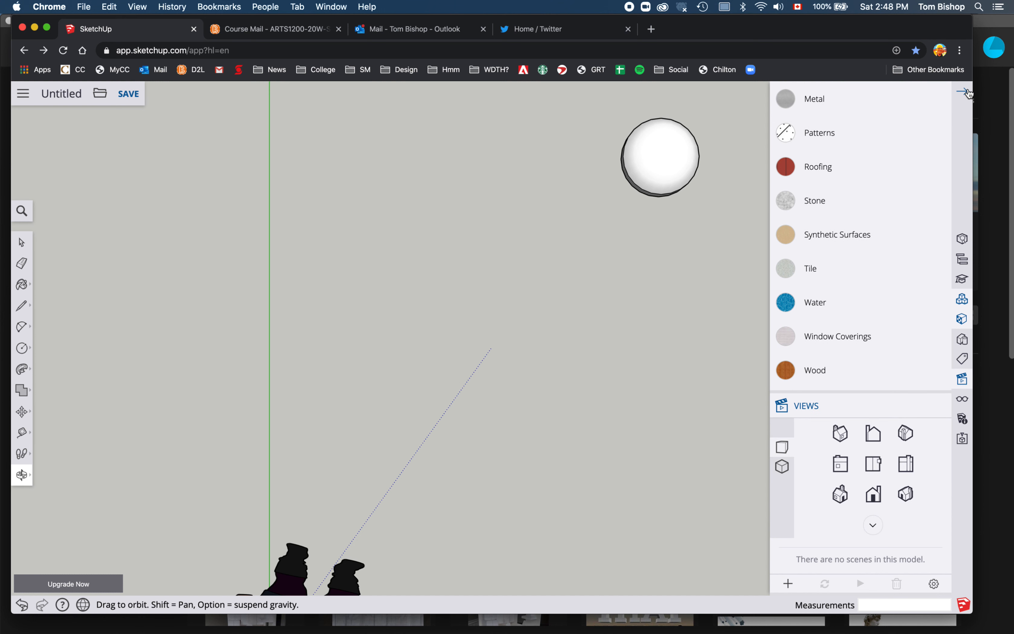
pyautogui.click(962, 92)
pyautogui.moveTo(724, 166); pyautogui.dragTo(658, 202)
pyautogui.scroll(5, 658, 201)
pyautogui.scroll(-5, 658, 201)
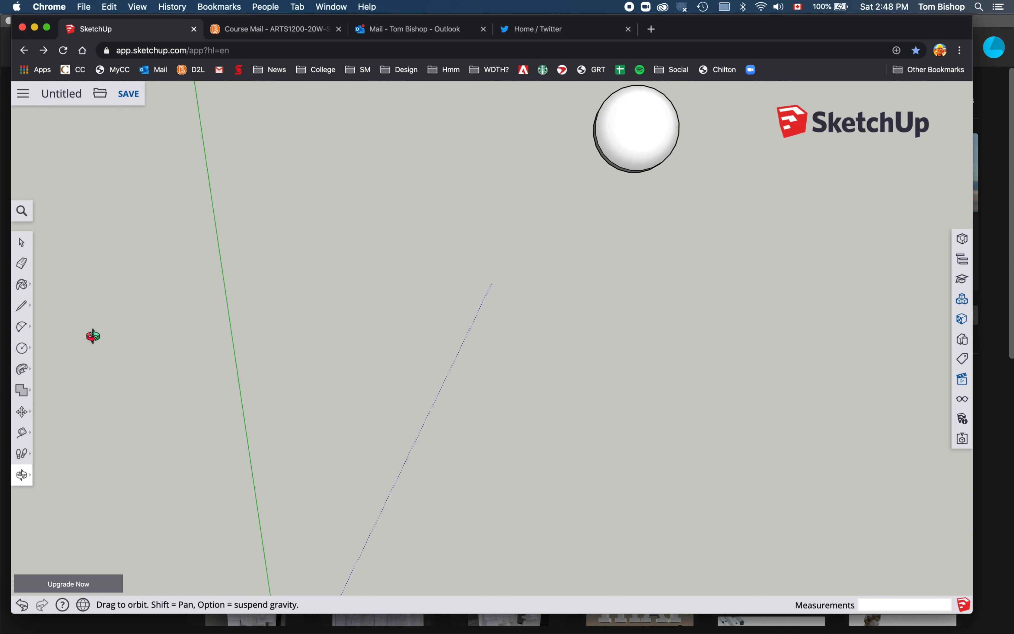
# - Draw a half-circle 2 Point Arc just outside the dome's rim, bulging toward the dome by about 3 1/16"
pyautogui.click(21, 329)
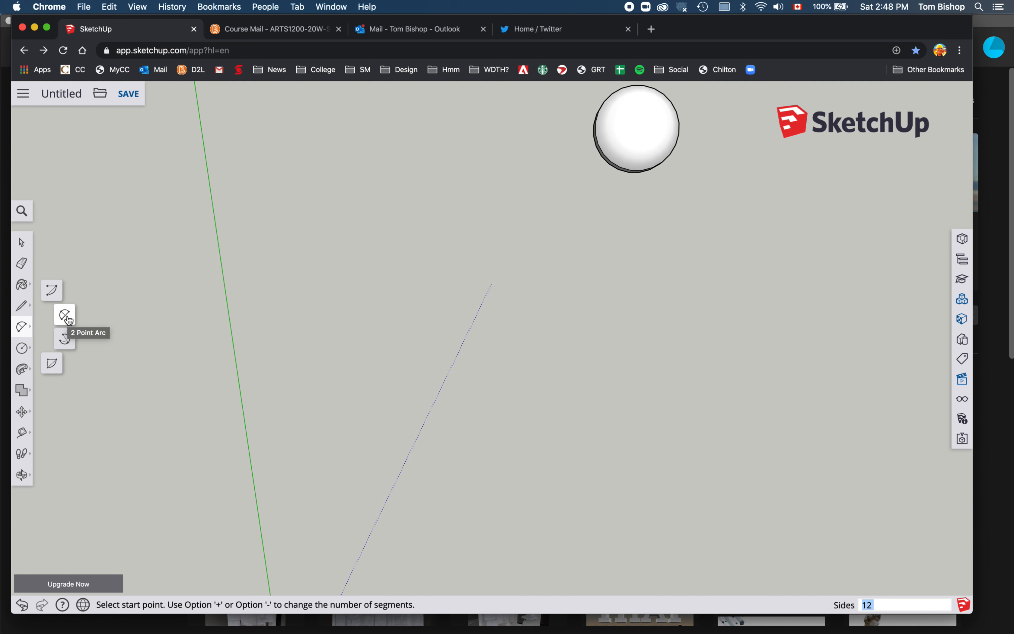
pyautogui.click(625, 198)
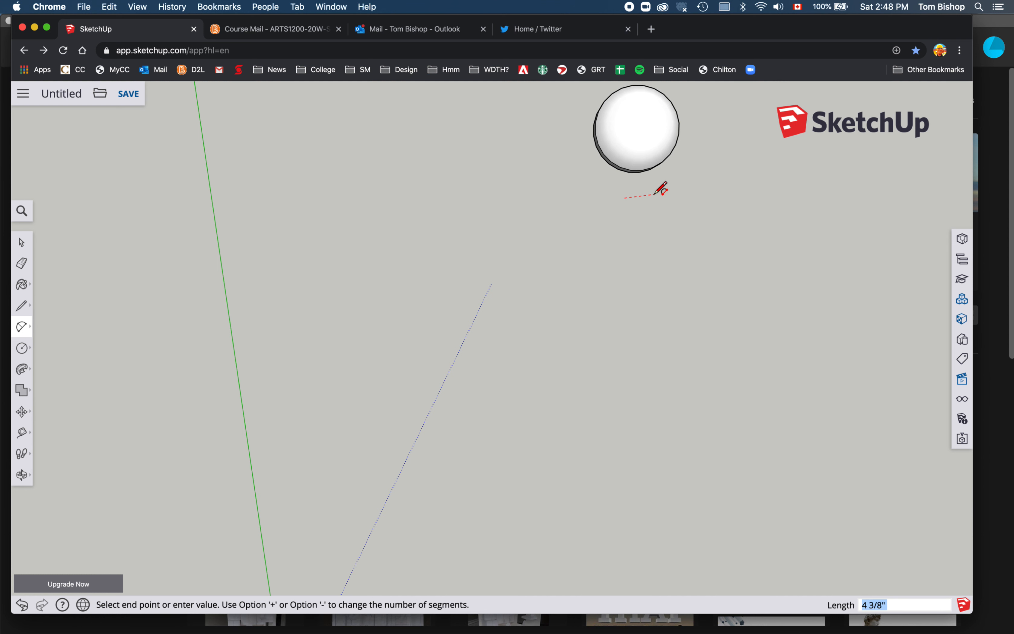
pyautogui.click(666, 194)
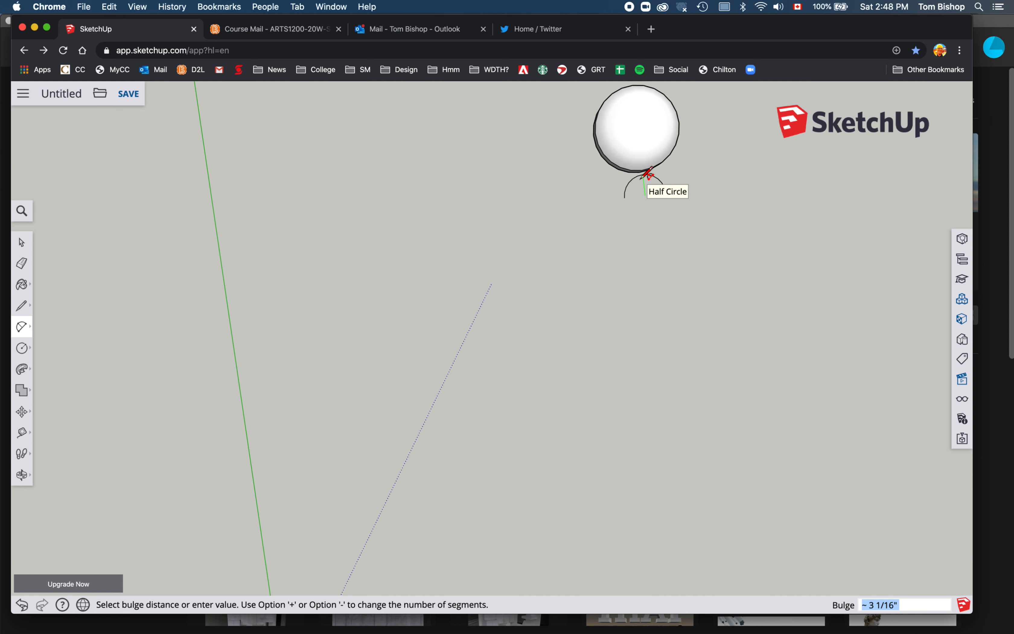
pyautogui.click(645, 176)
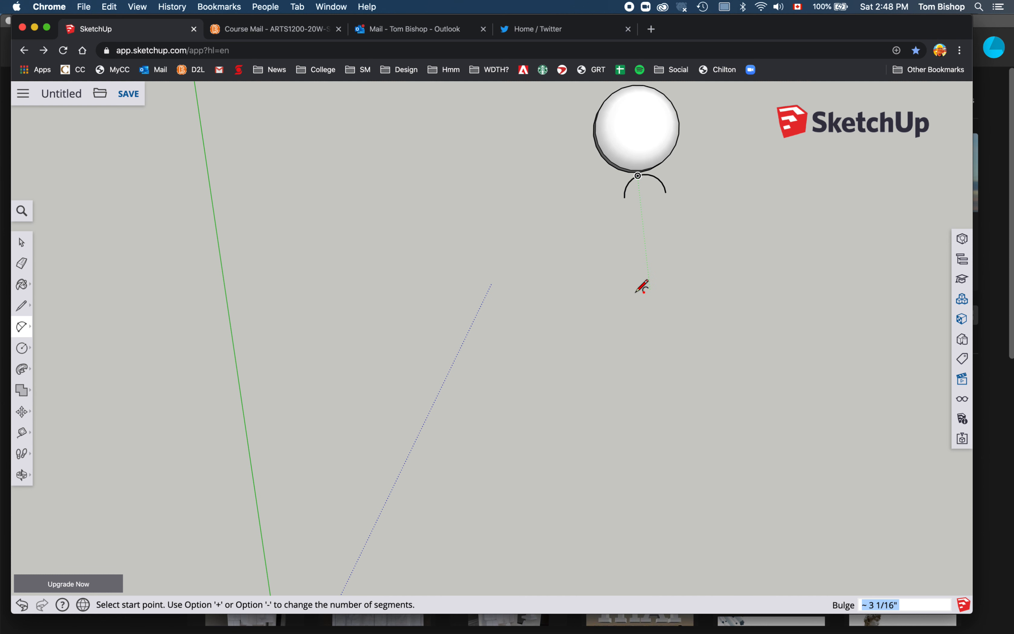
# - Draw a second arc farther from the dome, facing the first one and bulging about 2 5/8" away from it
pyautogui.click(650, 292)
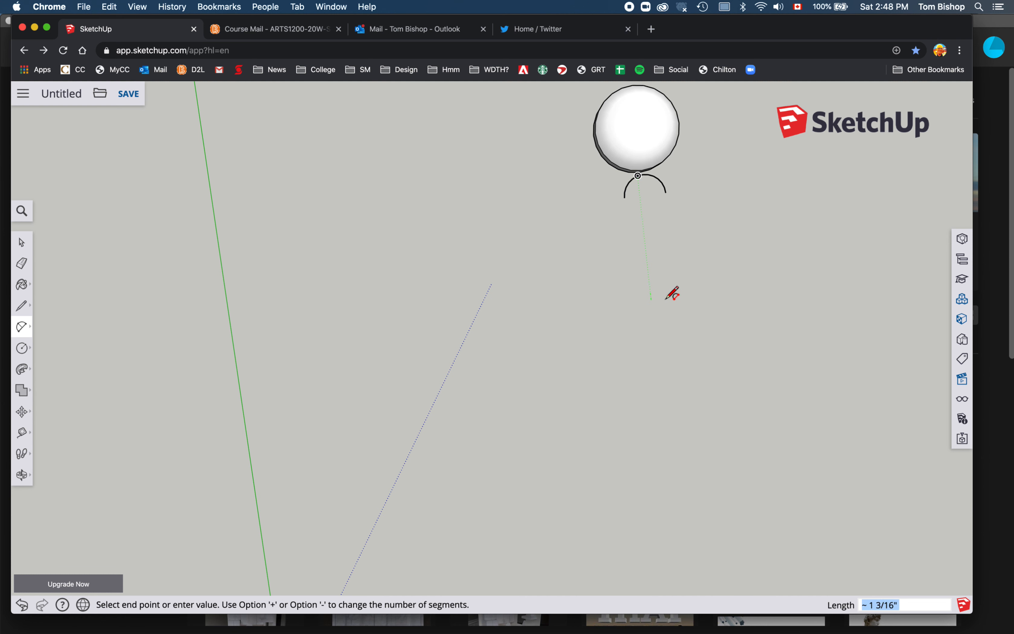
pyautogui.click(685, 289)
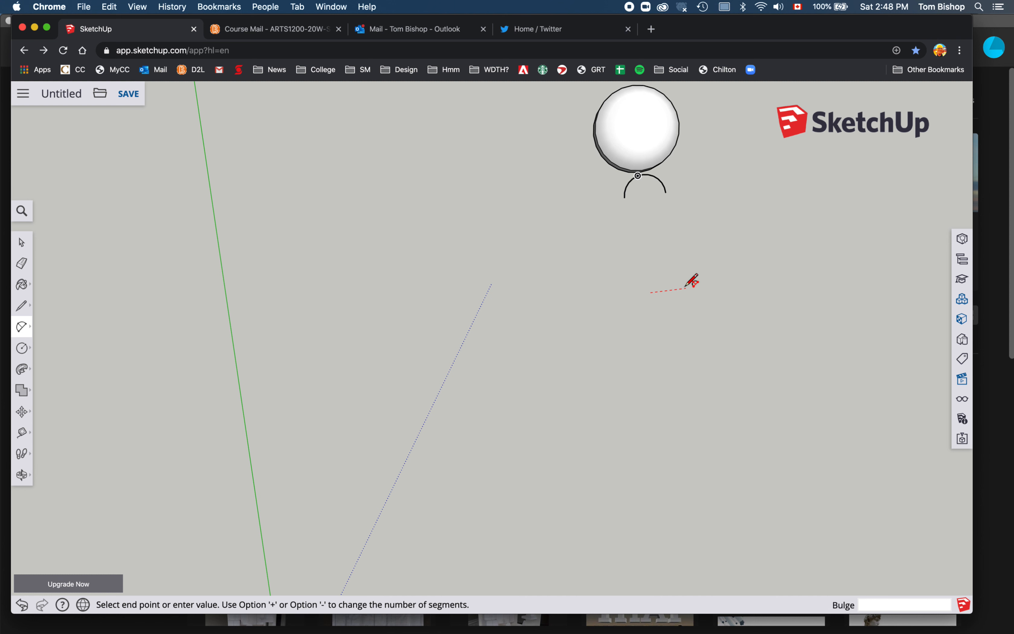
pyautogui.click(684, 307)
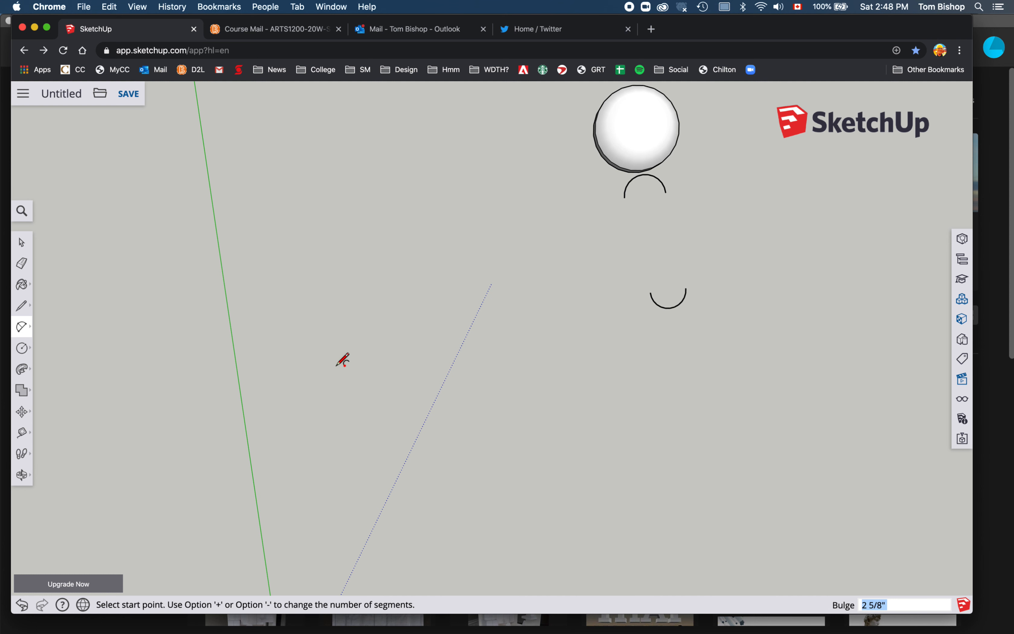
# - Scale the arc farther from the dome uniformly by a factor of 1.50
pyautogui.moveTo(24, 413)
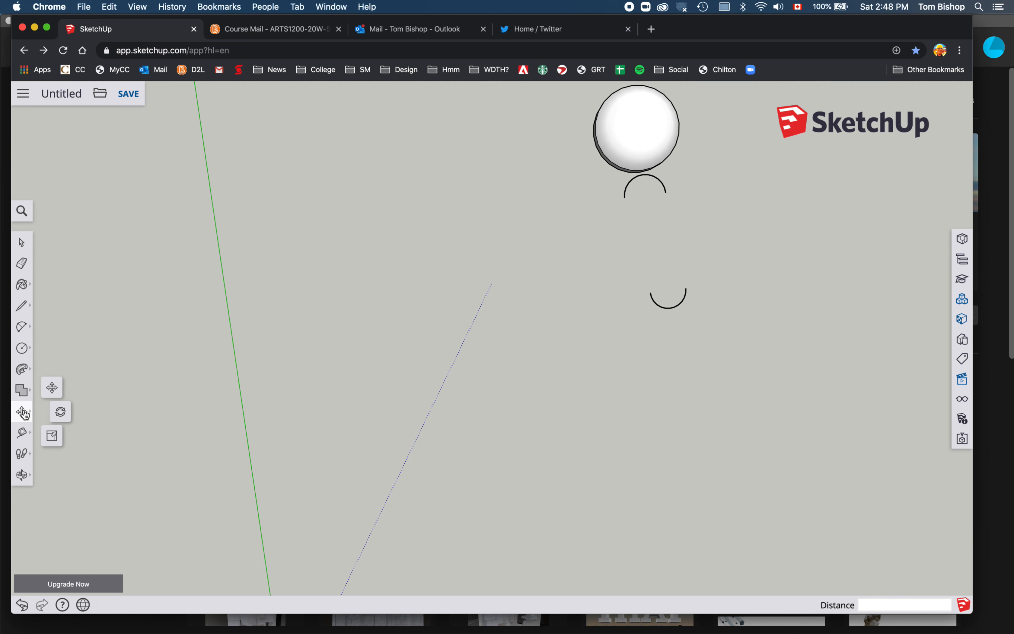
pyautogui.click(51, 436)
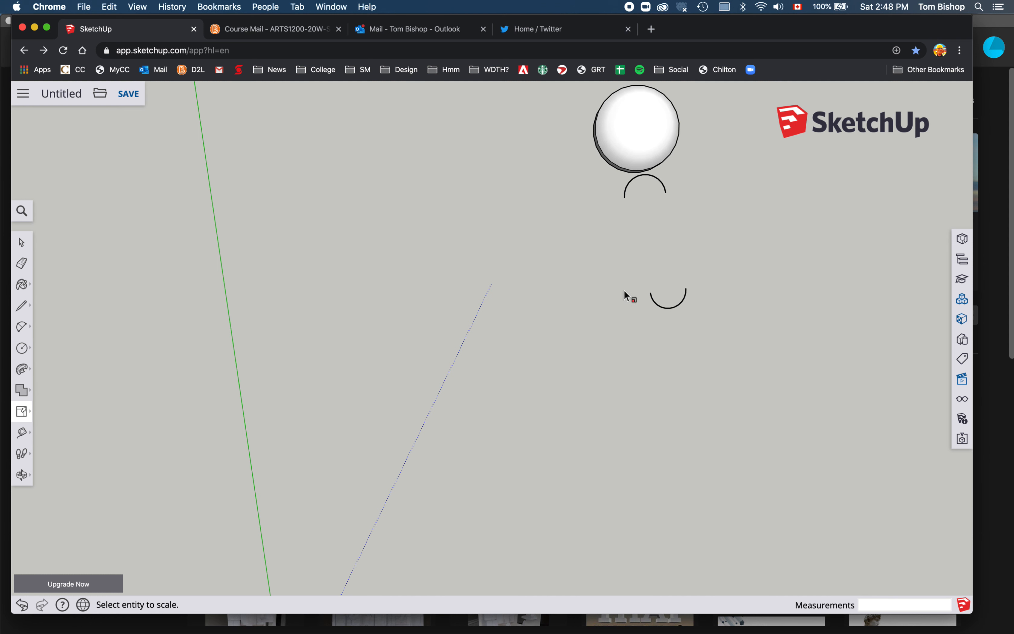
pyautogui.click(654, 304)
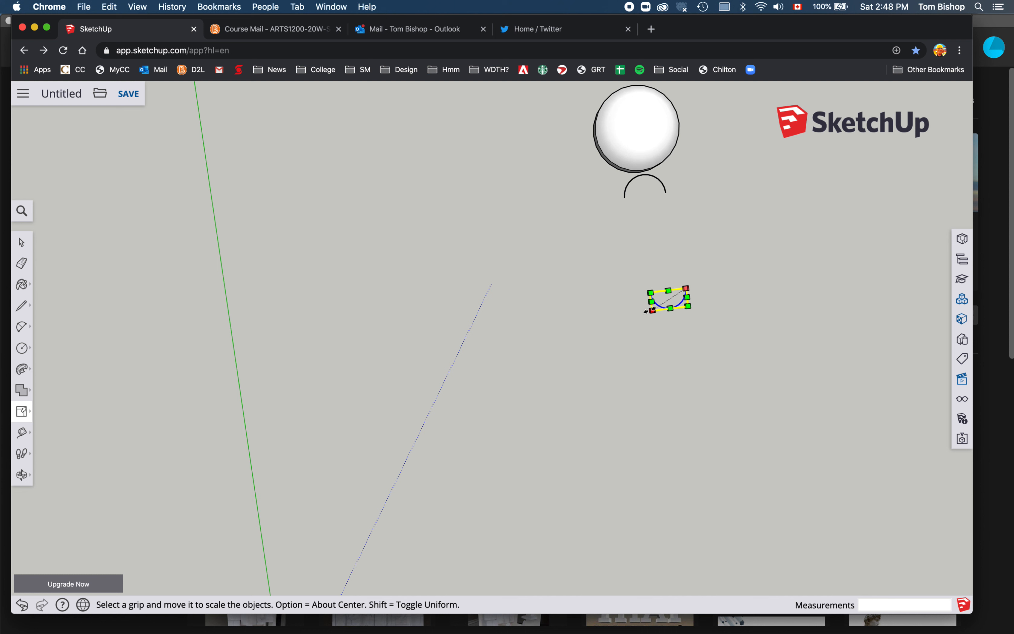
pyautogui.moveTo(652, 311); pyautogui.dragTo(636, 322)
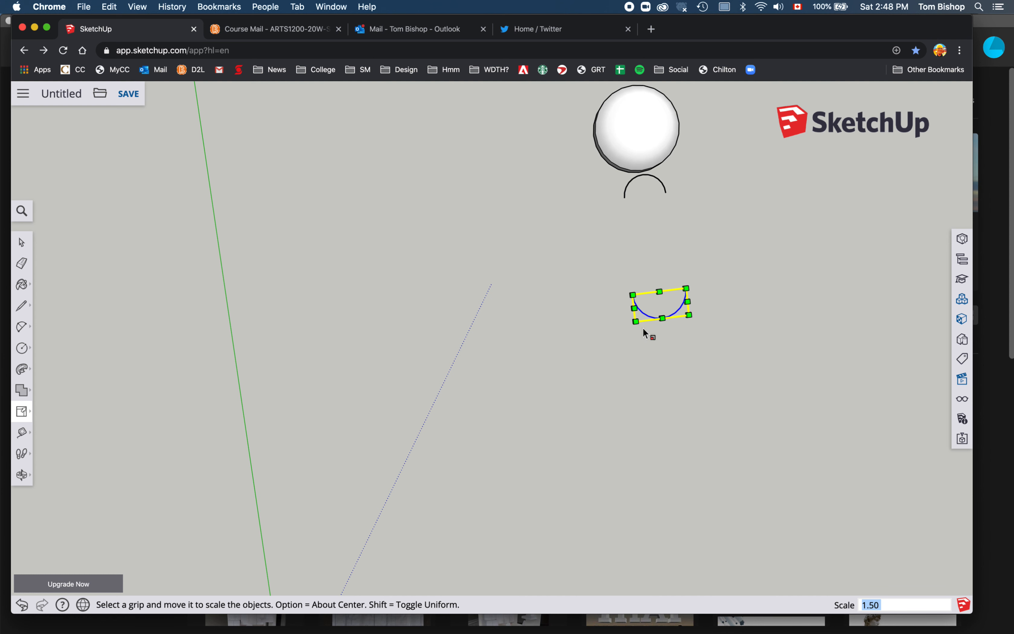
pyautogui.press('space')
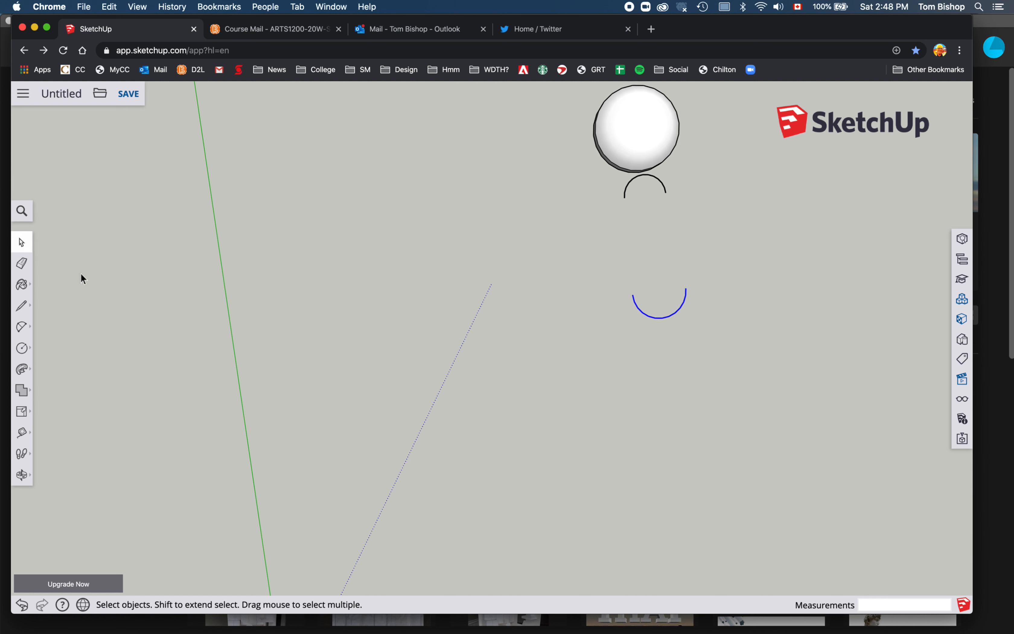
# - Connect the matching ends of the two arcs with straight lines to close a tapered, rounded face
pyautogui.click(28, 306)
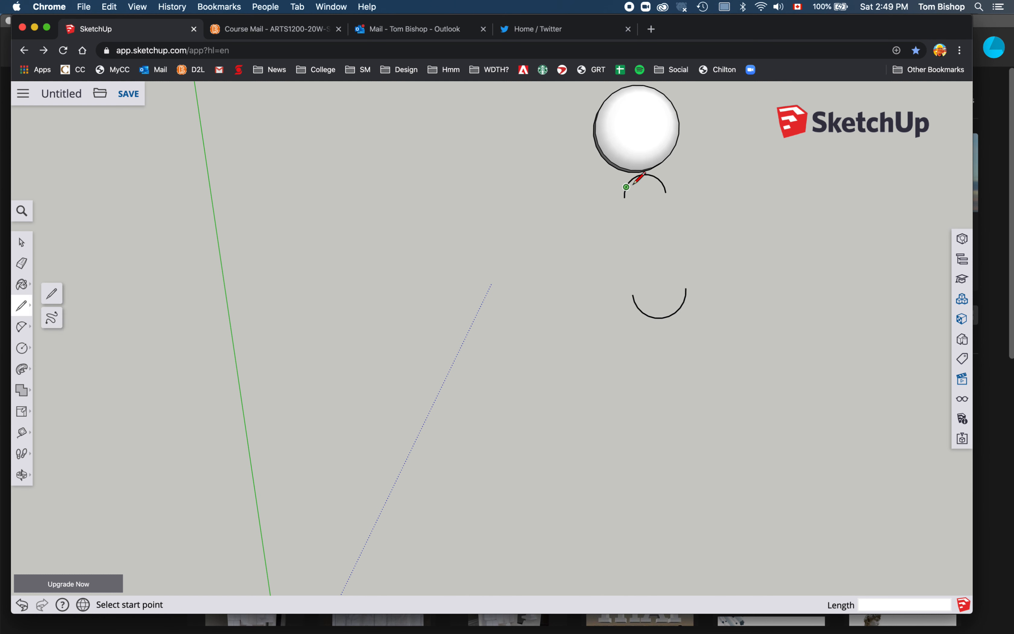
pyautogui.click(625, 198)
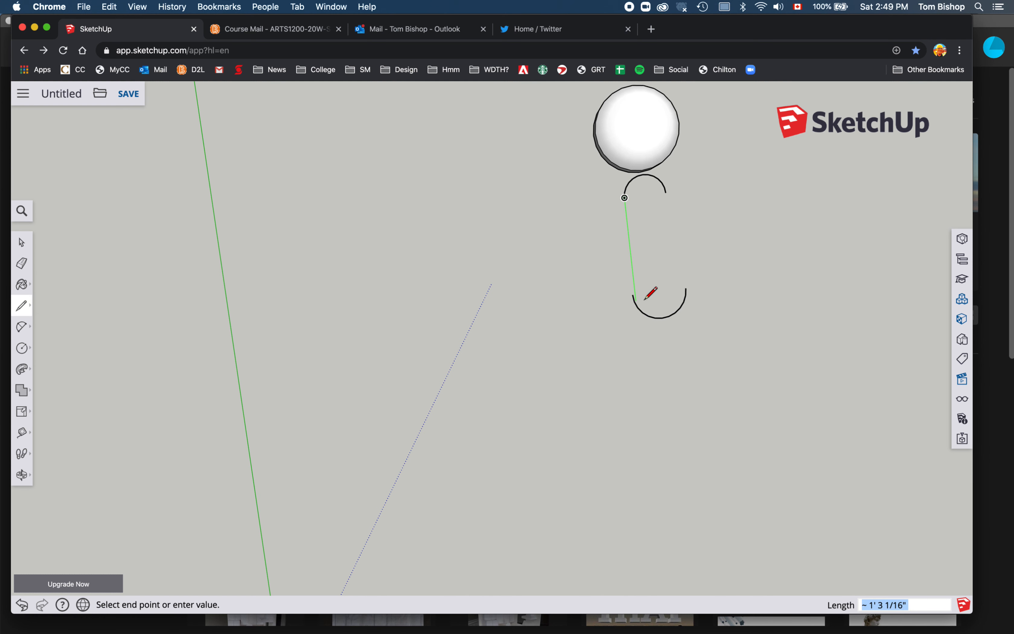
pyautogui.click(633, 294)
pyautogui.click(25, 244)
pyautogui.click(23, 309)
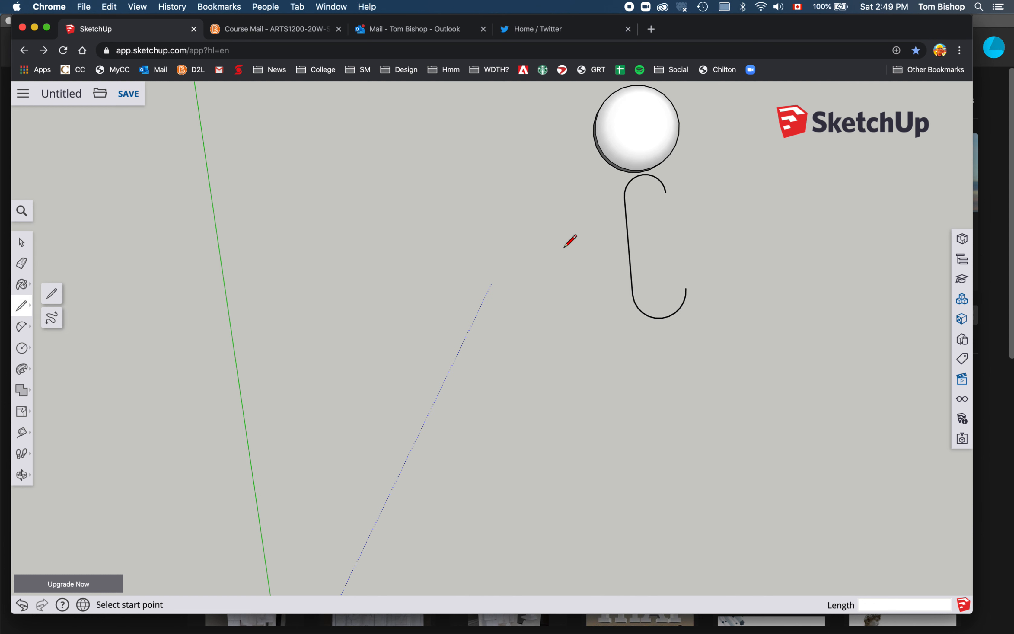
pyautogui.click(686, 287)
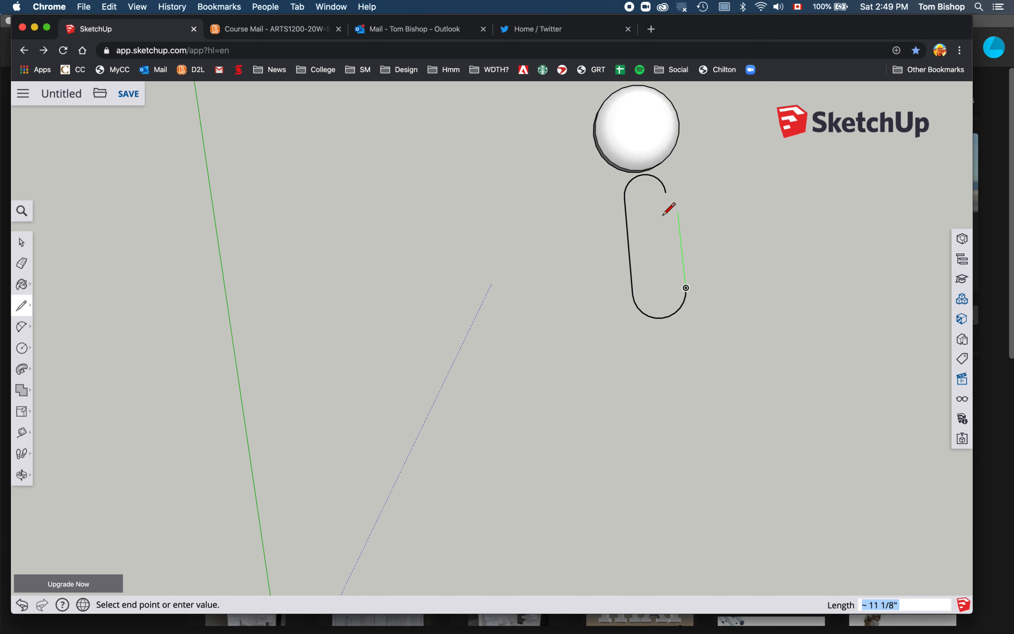
pyautogui.click(666, 193)
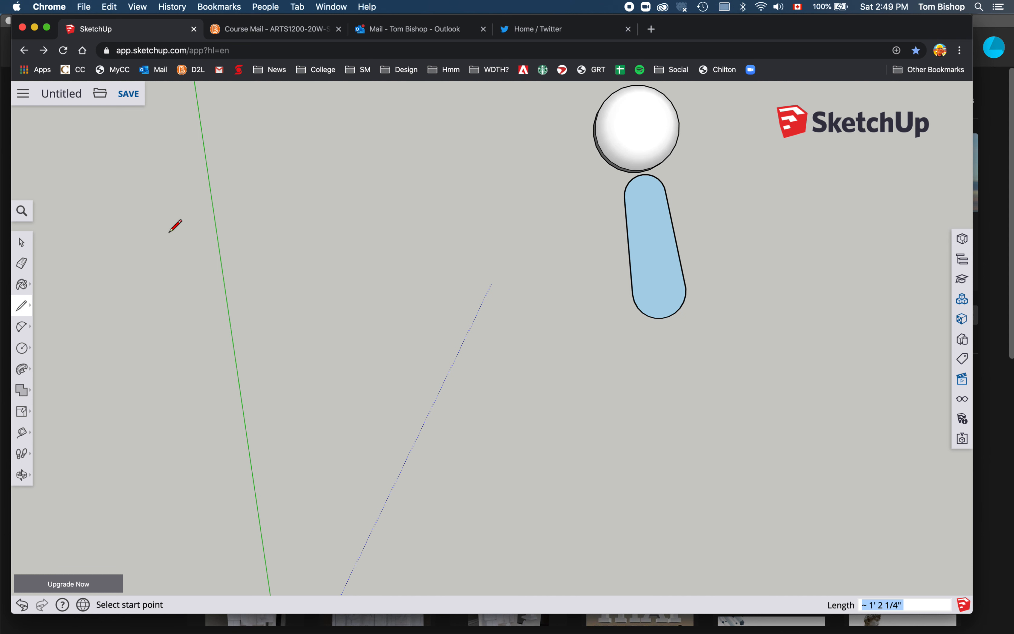
# - Extrude the tapered, rounded face upward with Push/Pull to a thickness of .25"
pyautogui.click(21, 242)
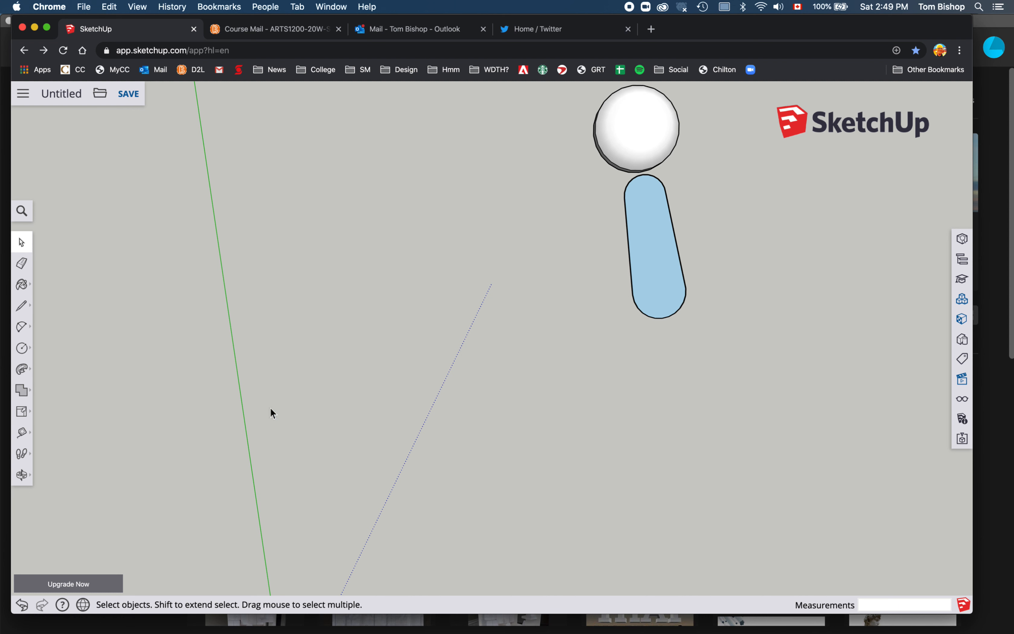
pyautogui.click(21, 475)
pyautogui.moveTo(613, 294); pyautogui.dragTo(731, 165)
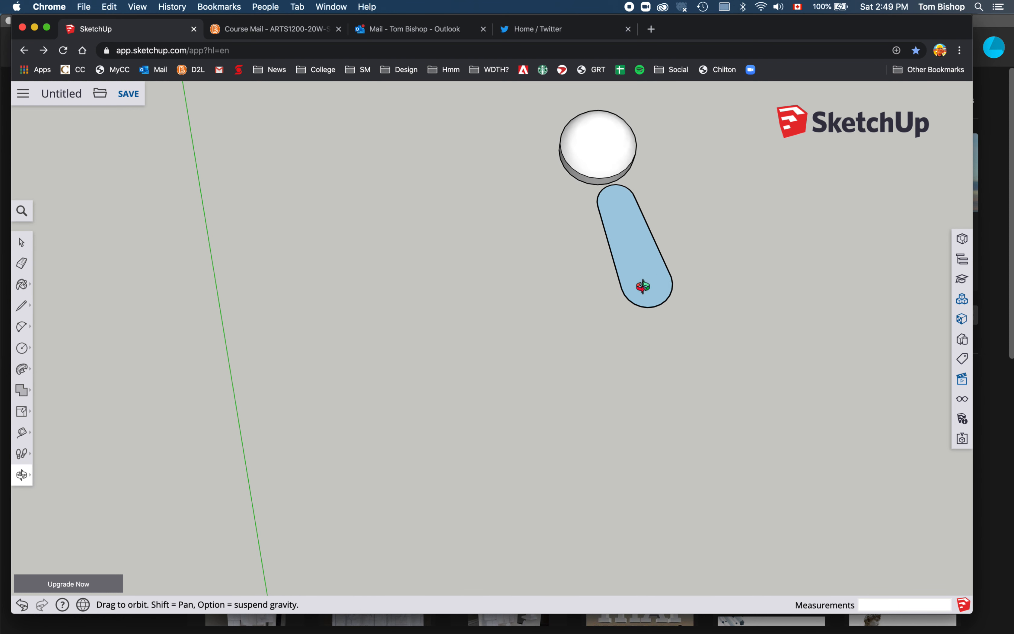
pyautogui.moveTo(646, 286); pyautogui.dragTo(702, 208)
pyautogui.moveTo(642, 261); pyautogui.dragTo(423, 197)
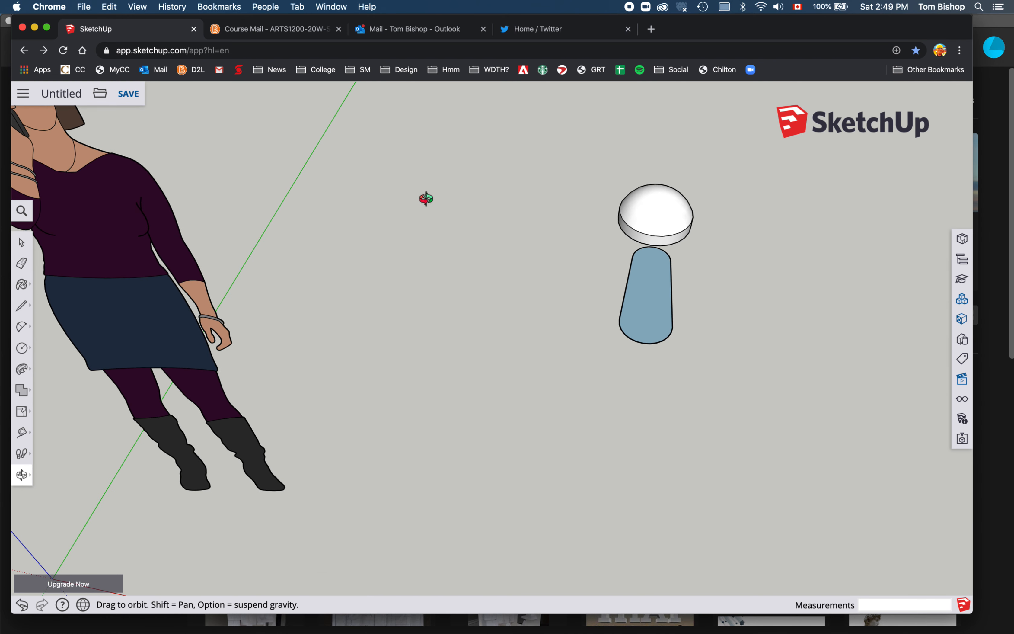
pyautogui.scroll(5, 675, 318)
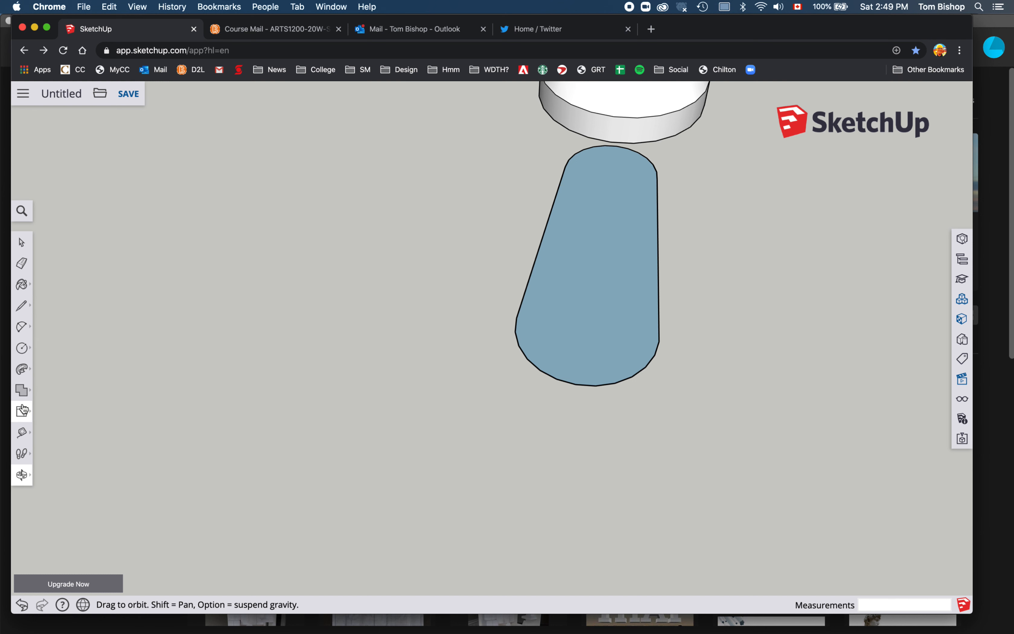
pyautogui.click(22, 369)
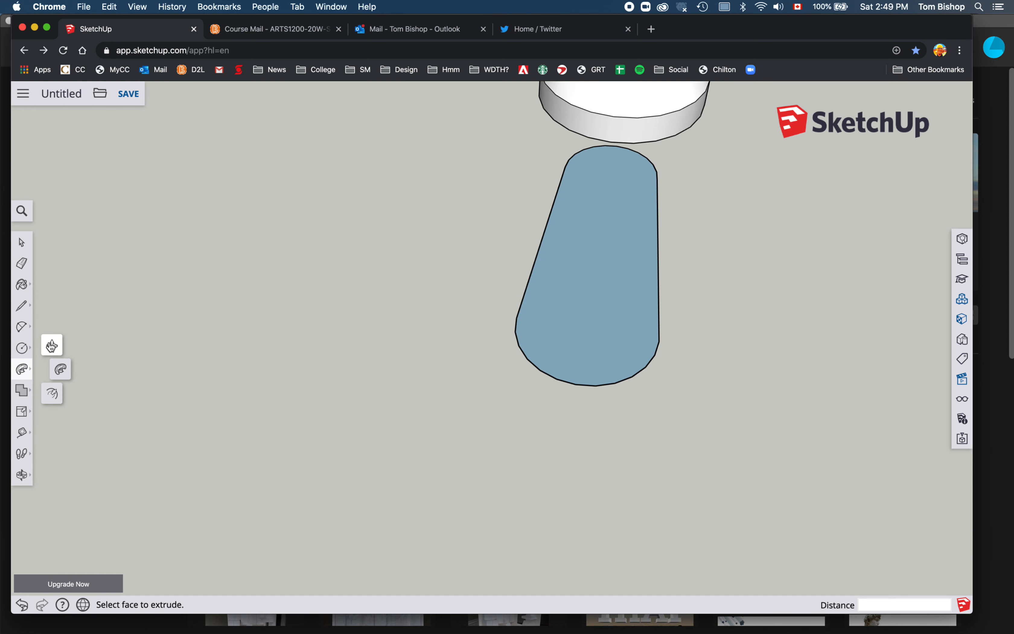
pyautogui.click(52, 345)
pyautogui.click(598, 340)
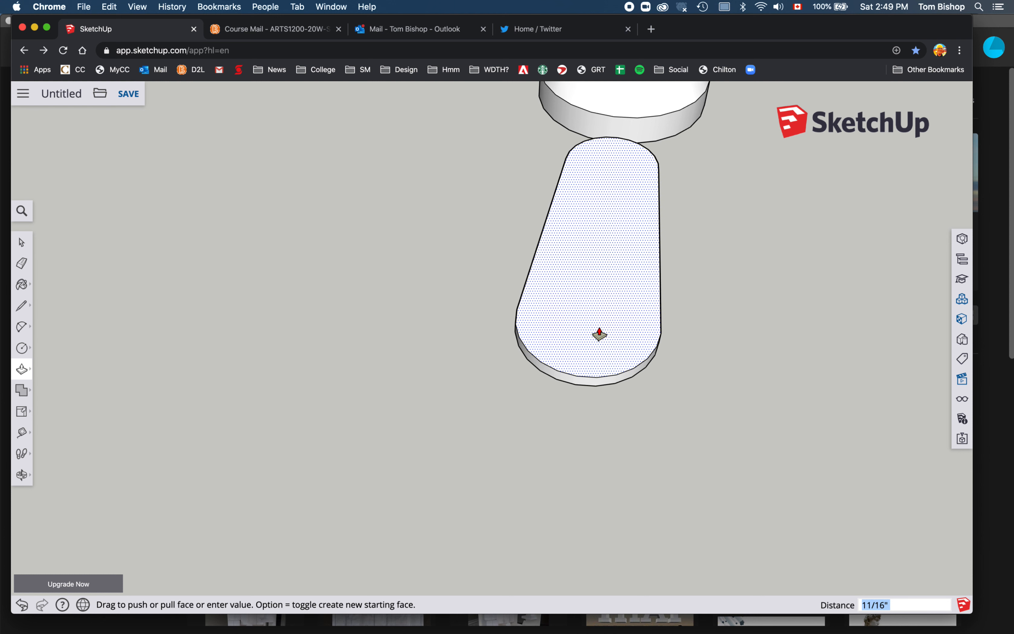
pyautogui.click(600, 334)
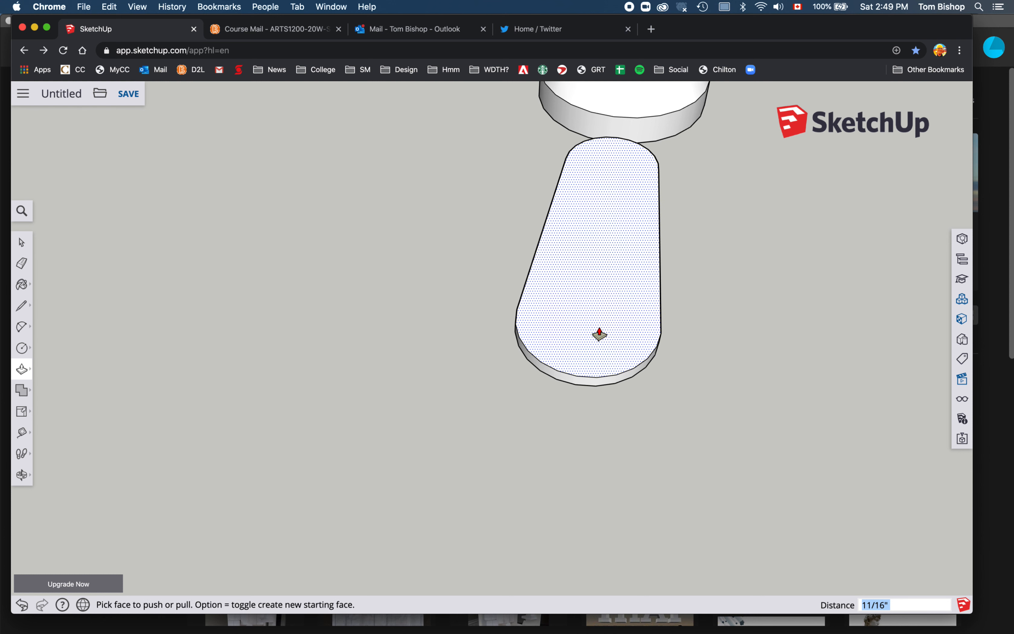
pyautogui.write('.25')
pyautogui.press('Return')
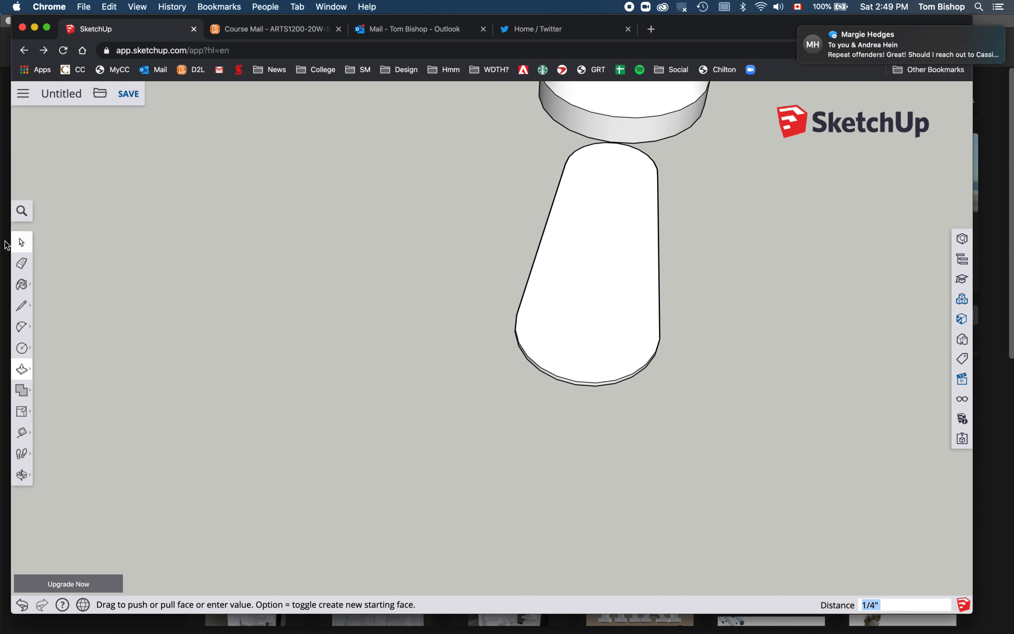
# - Select all connected geometry of the tapered slab and switch to the standard front view
pyautogui.click(22, 244)
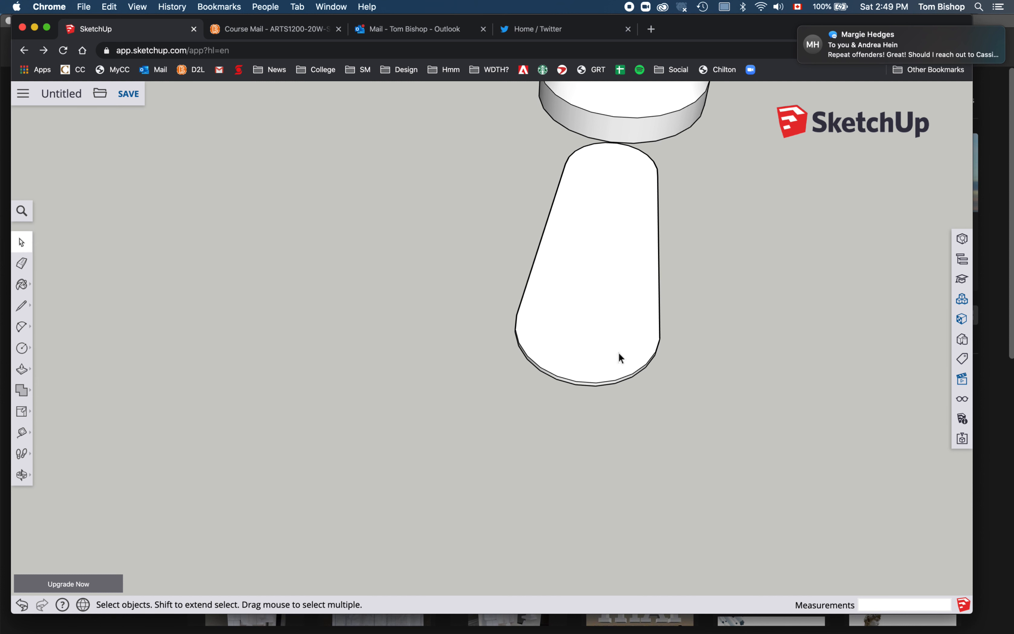
pyautogui.doubleClick(630, 356)
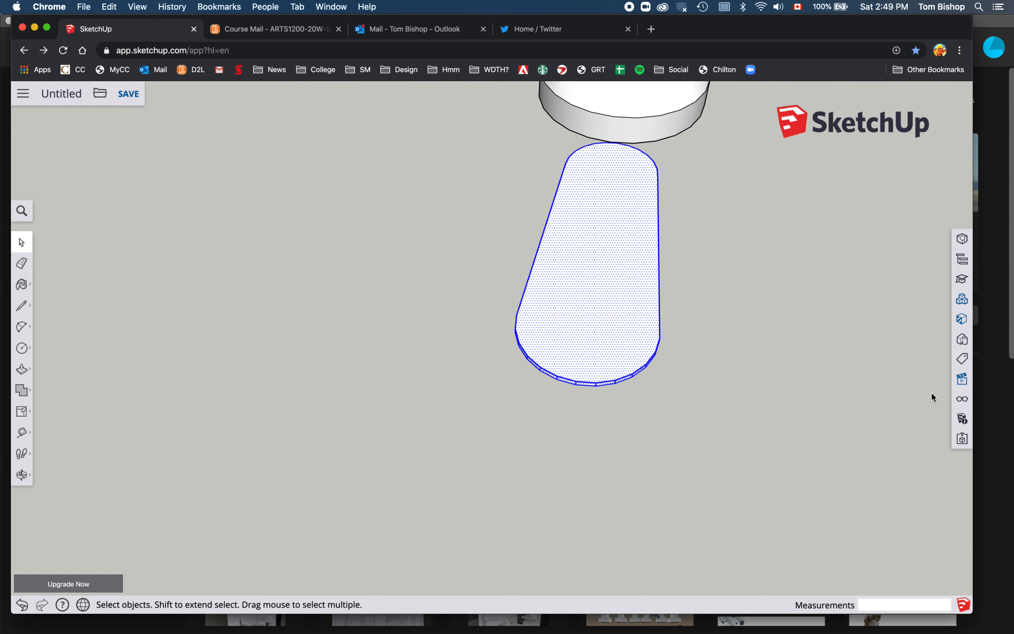
pyautogui.click(962, 379)
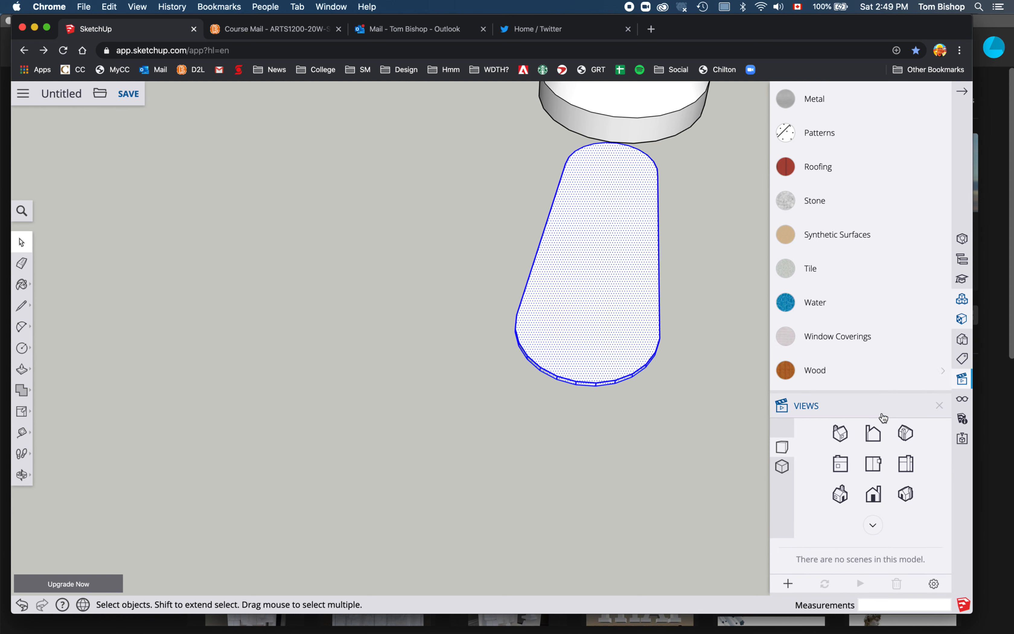
pyautogui.click(873, 495)
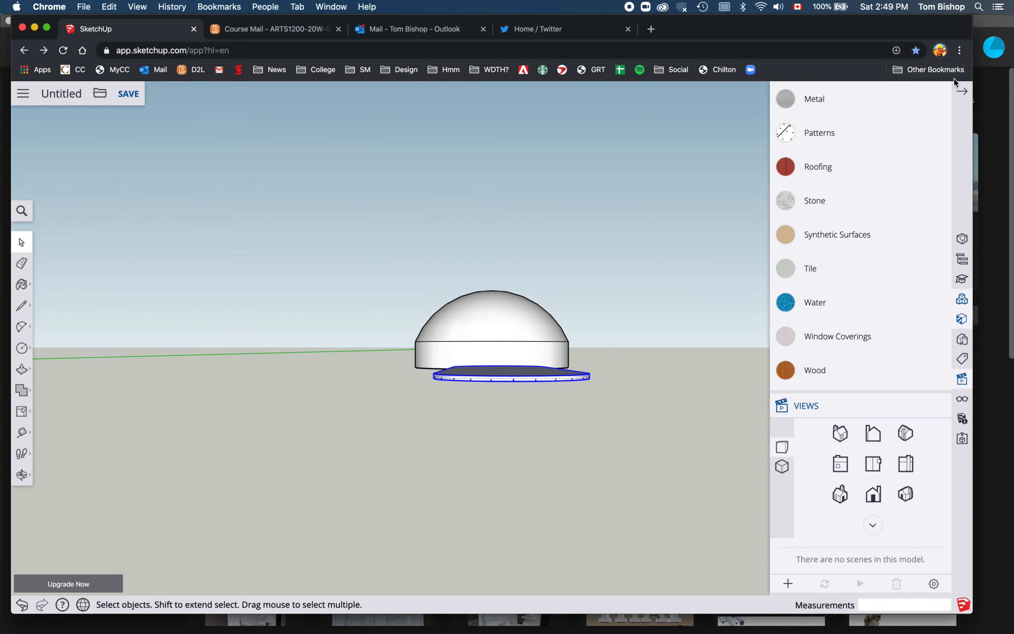
pyautogui.click(962, 92)
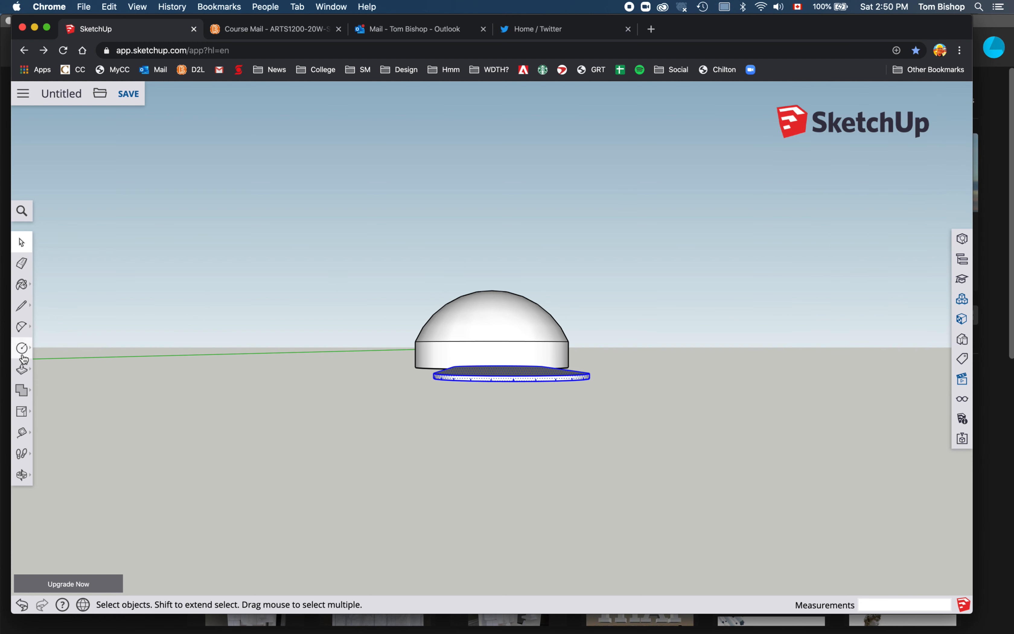
# - Rotate the selected slab 15 degrees clockwise in the front plane about a point near its middle
pyautogui.click(23, 411)
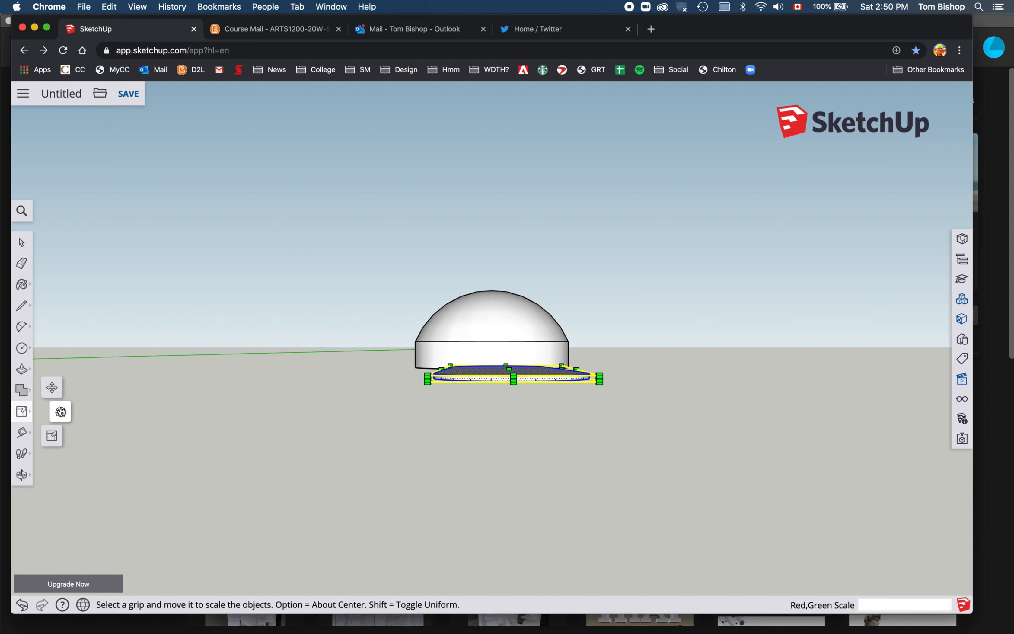
pyautogui.click(61, 412)
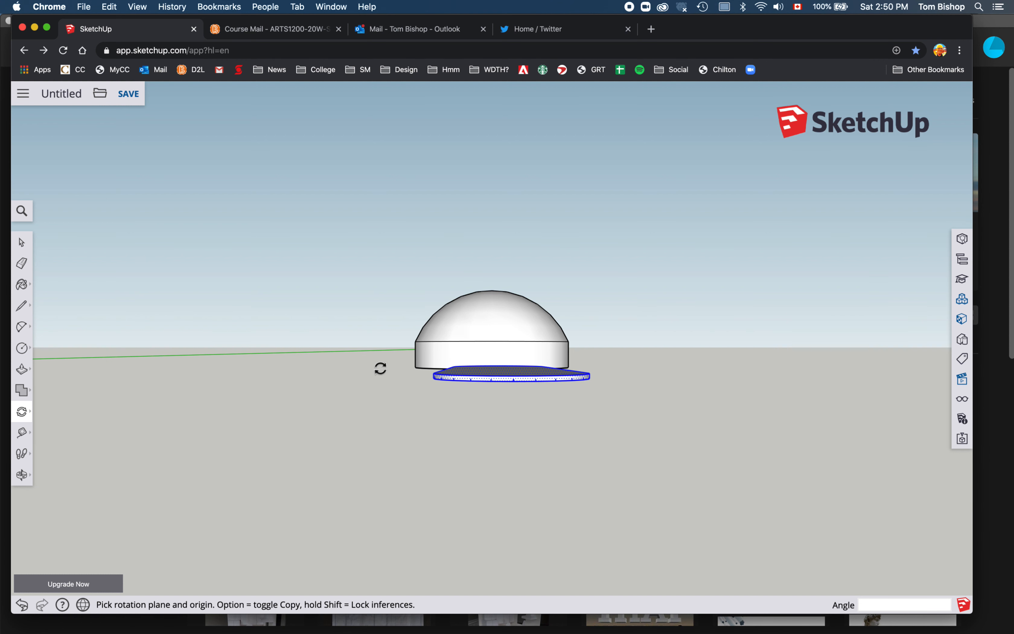
pyautogui.click(522, 377)
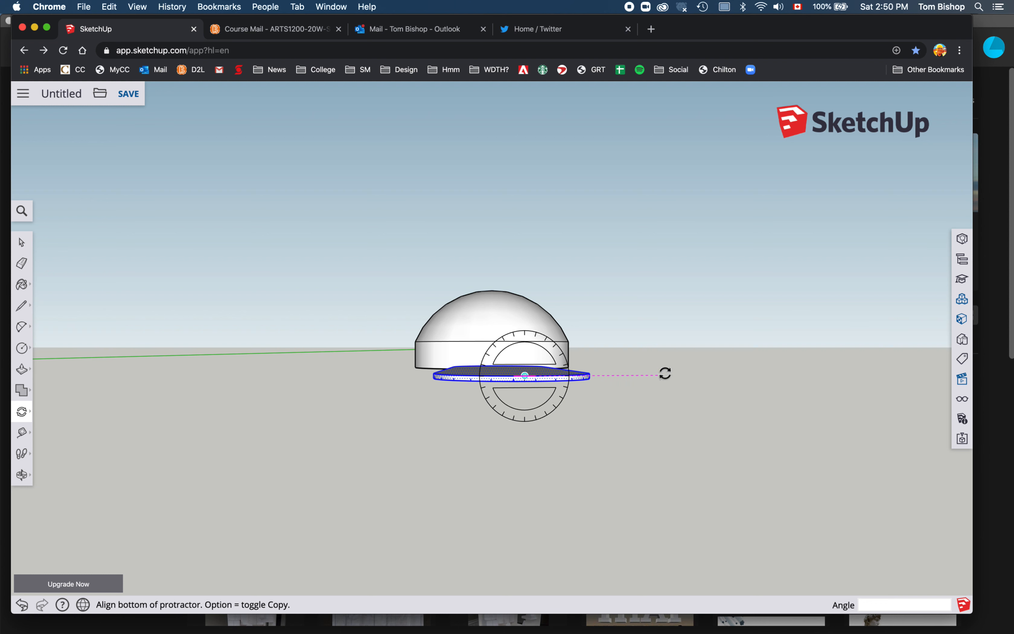
pyautogui.click(692, 376)
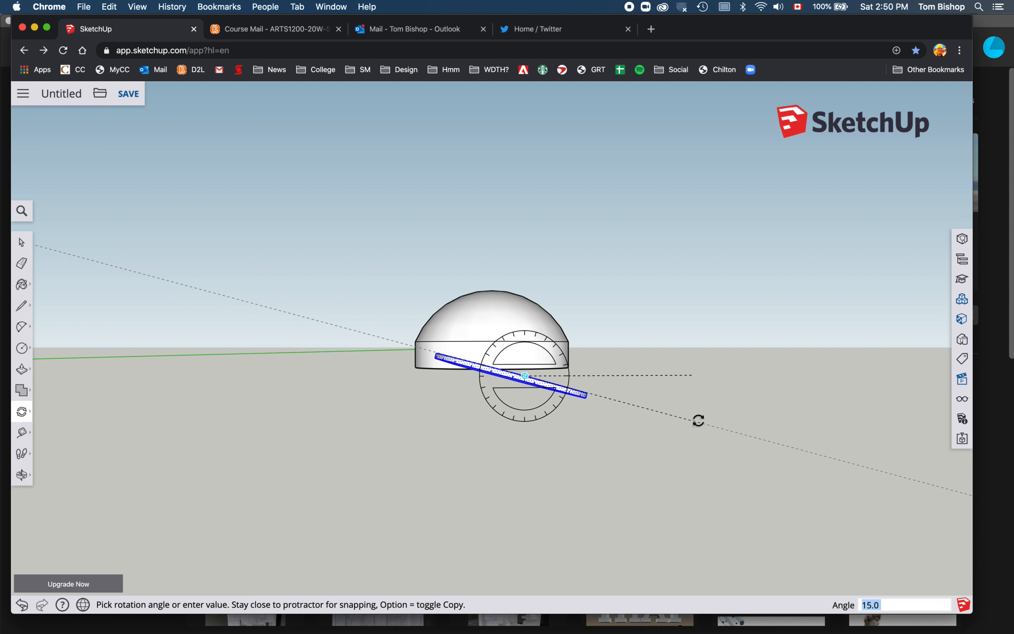
pyautogui.click(699, 420)
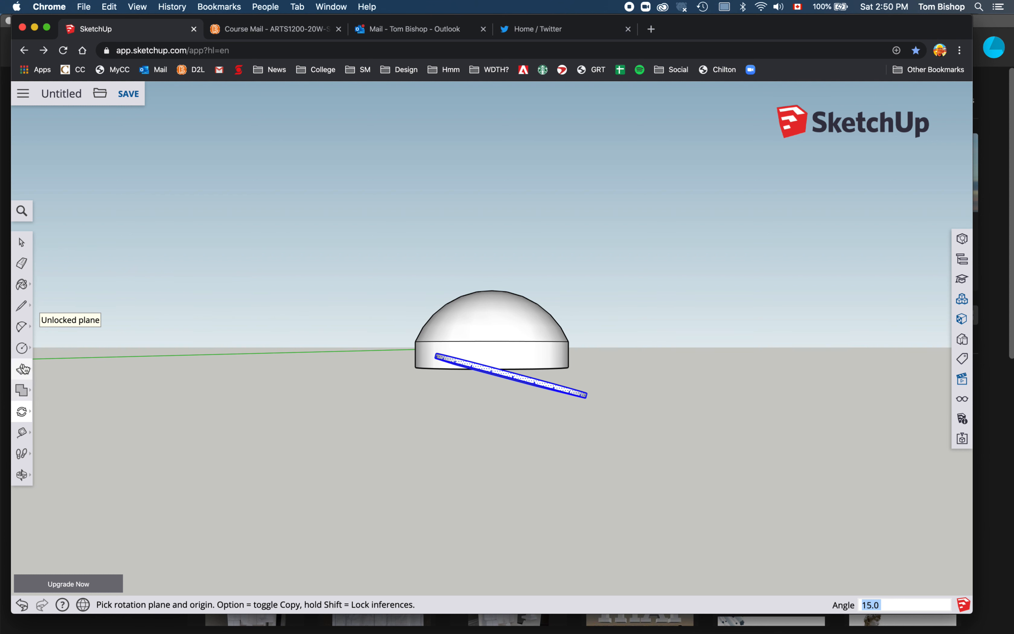
# - Move the tilted slab straight up along the blue axis by about 1 7/8"
pyautogui.moveTo(23, 412)
pyautogui.click(52, 388)
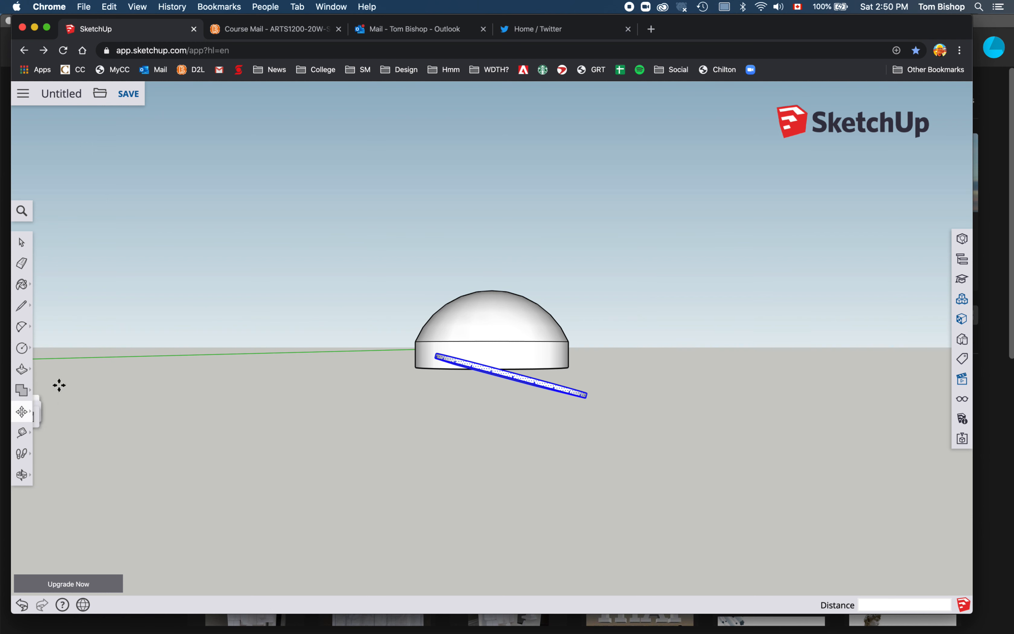
pyautogui.click(516, 375)
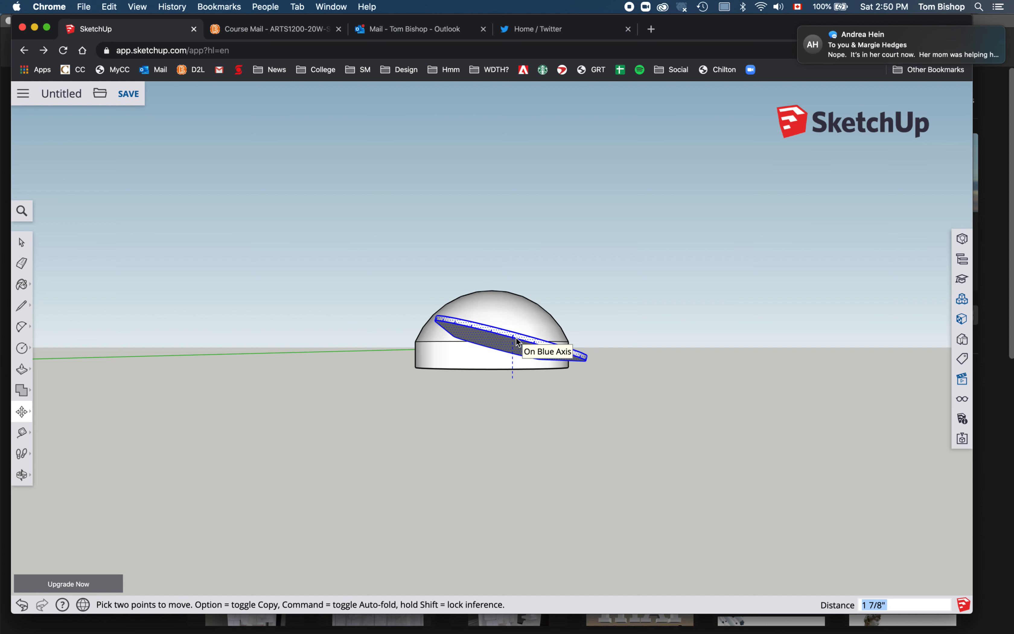
pyautogui.click(516, 342)
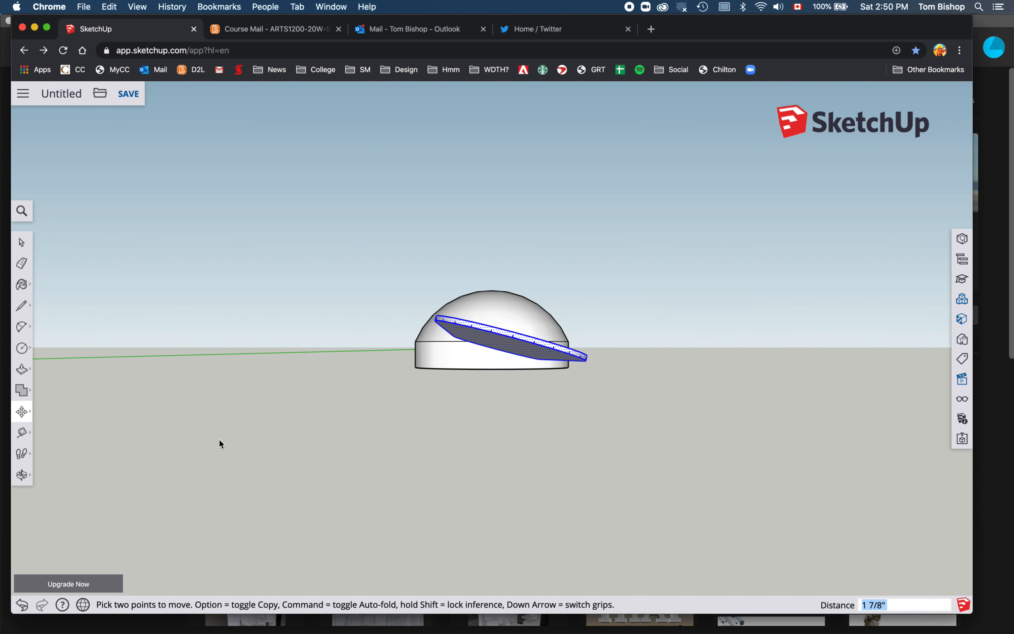
# - Examine the slab's position relative to the dome from above and clear the slab's selection
pyautogui.click(22, 475)
pyautogui.moveTo(532, 351); pyautogui.dragTo(637, 629)
pyautogui.moveTo(601, 409); pyautogui.dragTo(611, 539)
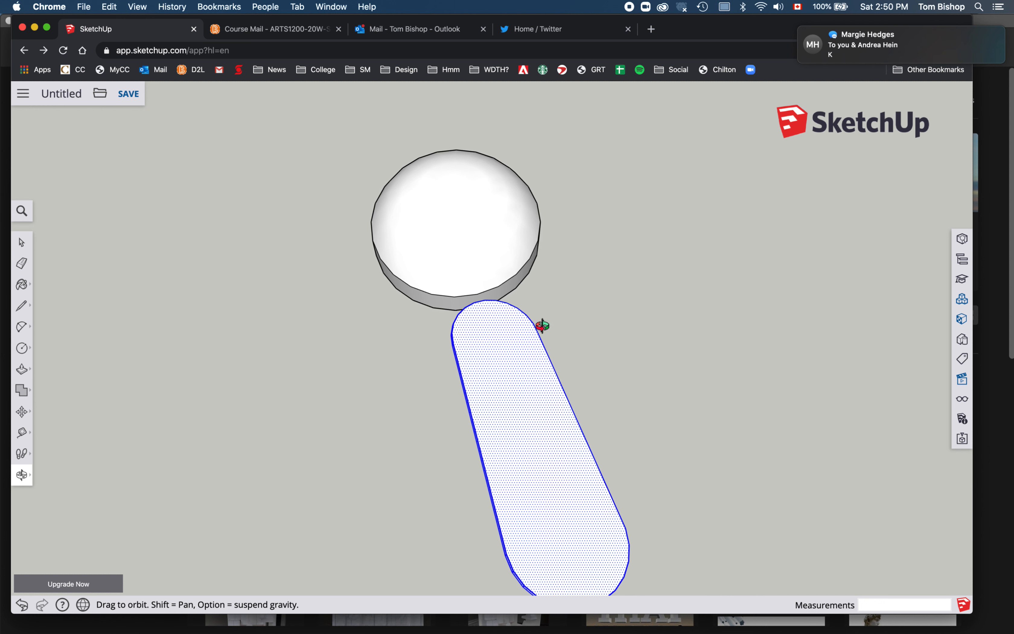
pyautogui.click(21, 242)
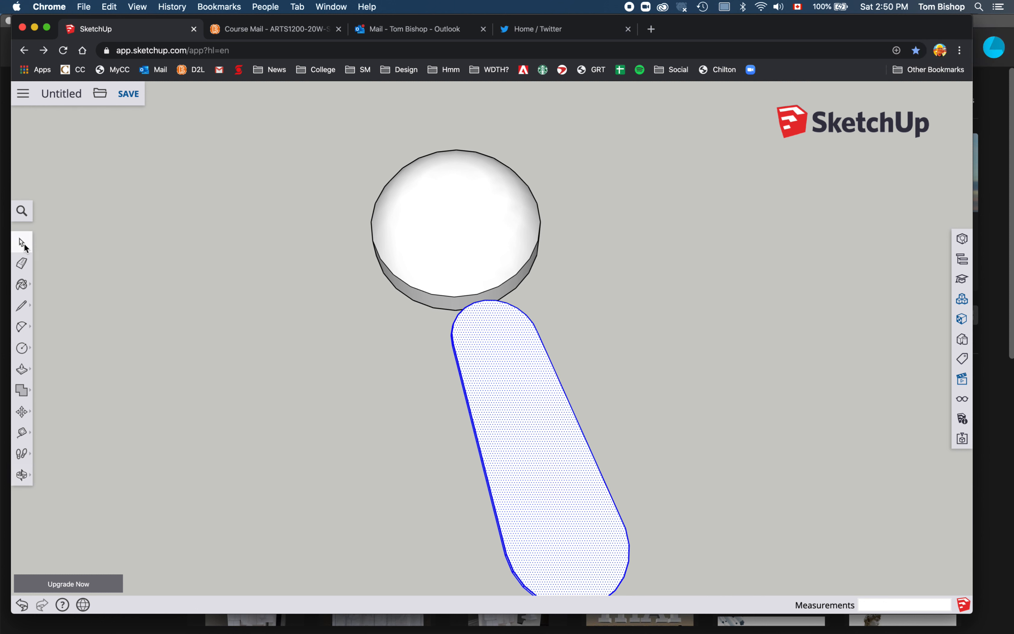
pyautogui.click(597, 344)
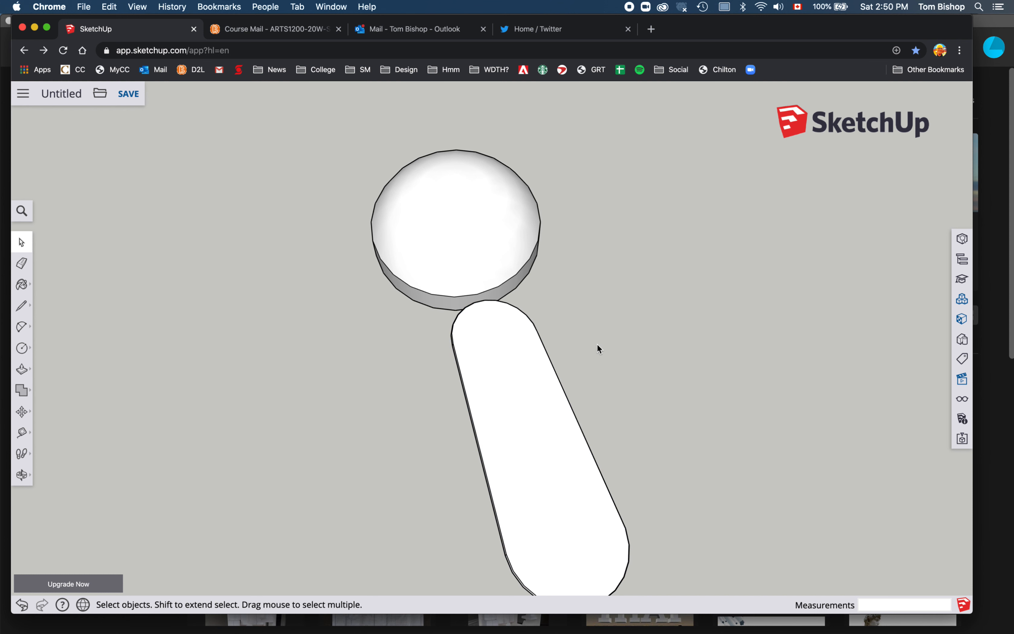